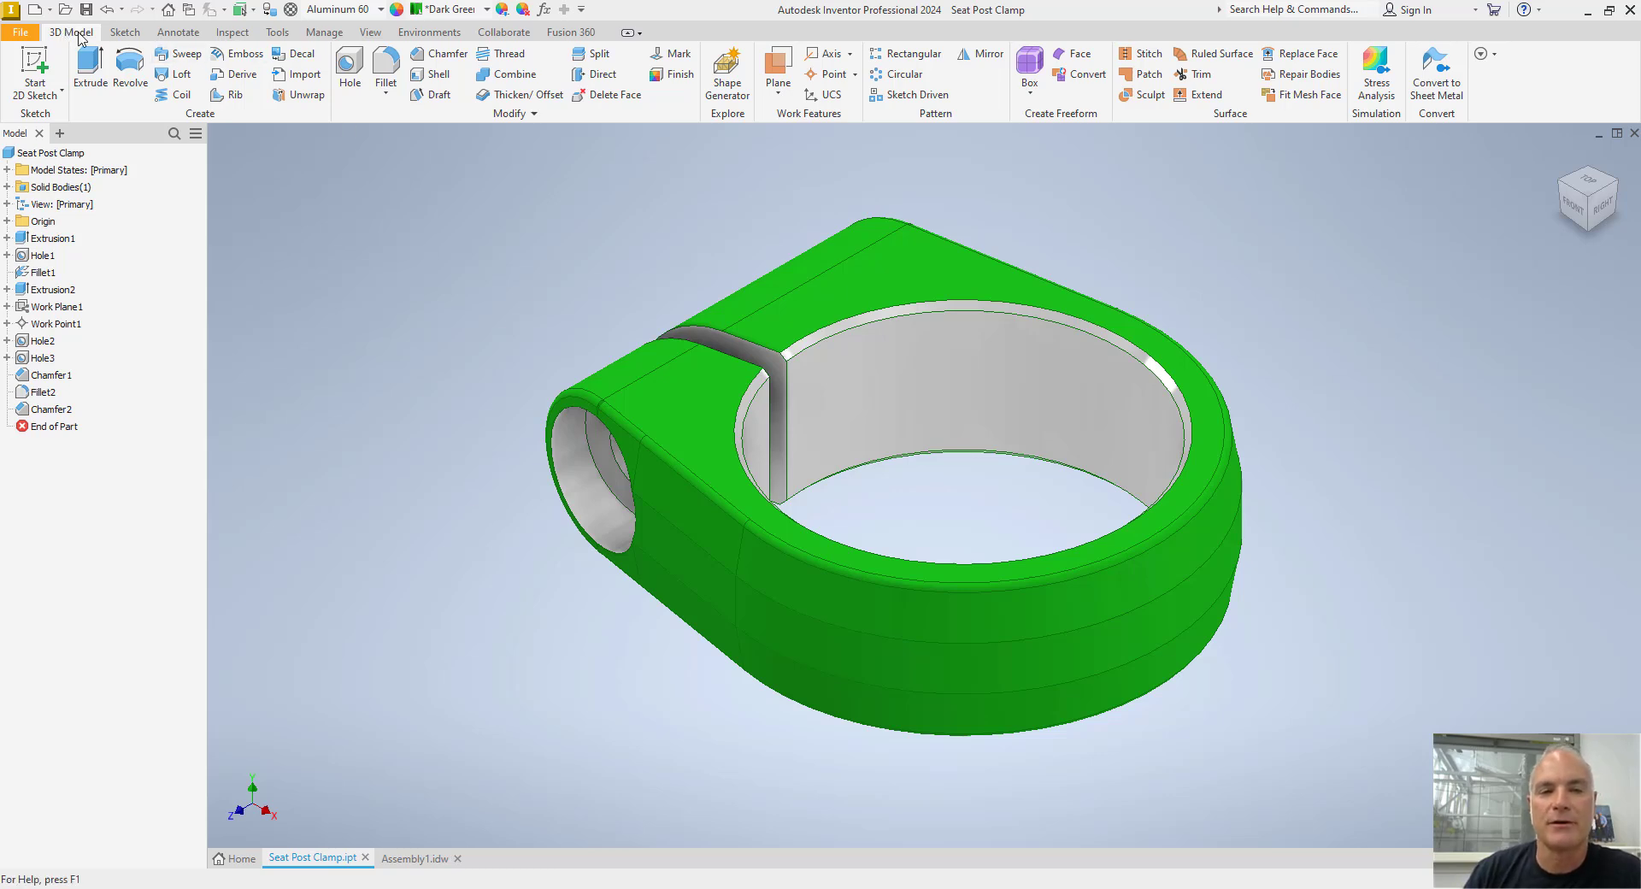
Open the part's Document Settings and check the lists, keeping Aluminum 6061-AHC and ASME - mm.
left_click(277, 32)
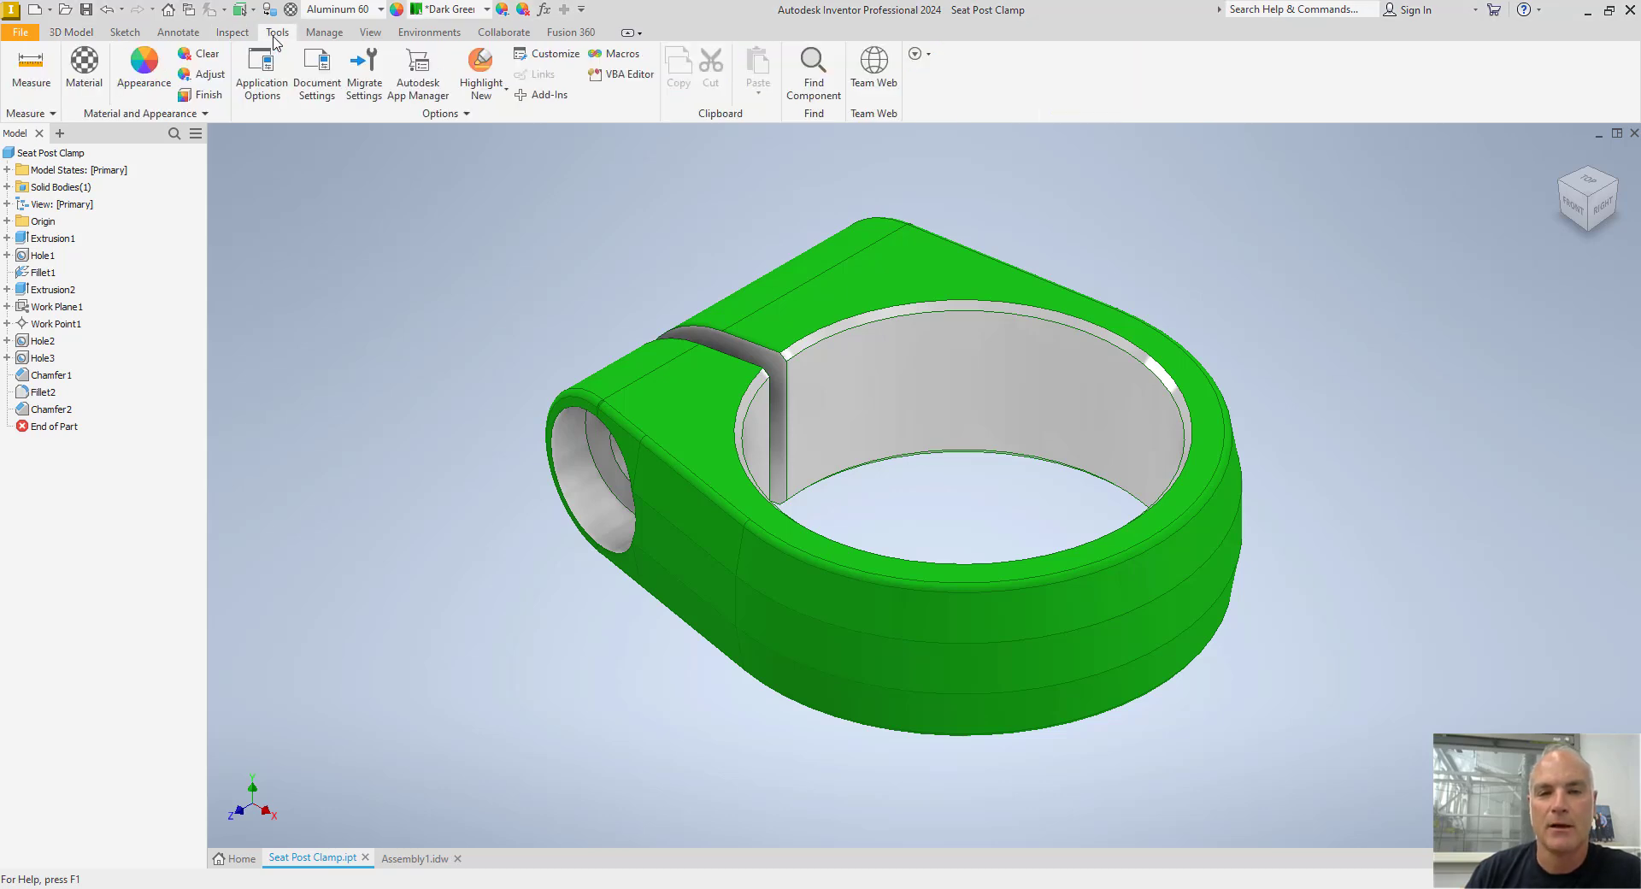
left_click(317, 77)
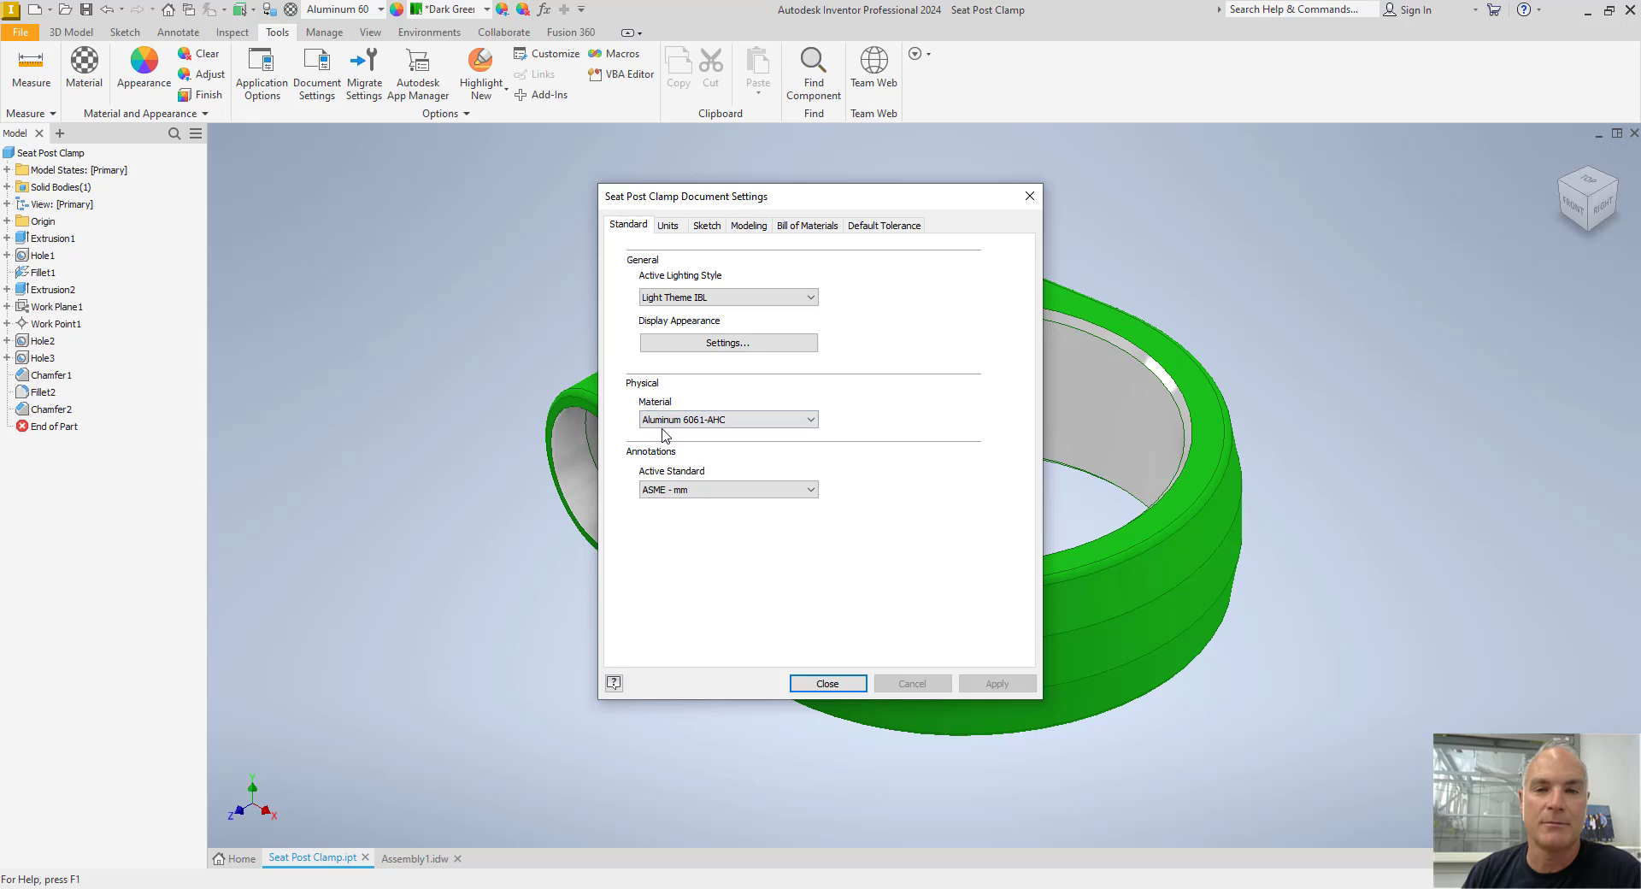
left_click(767, 420)
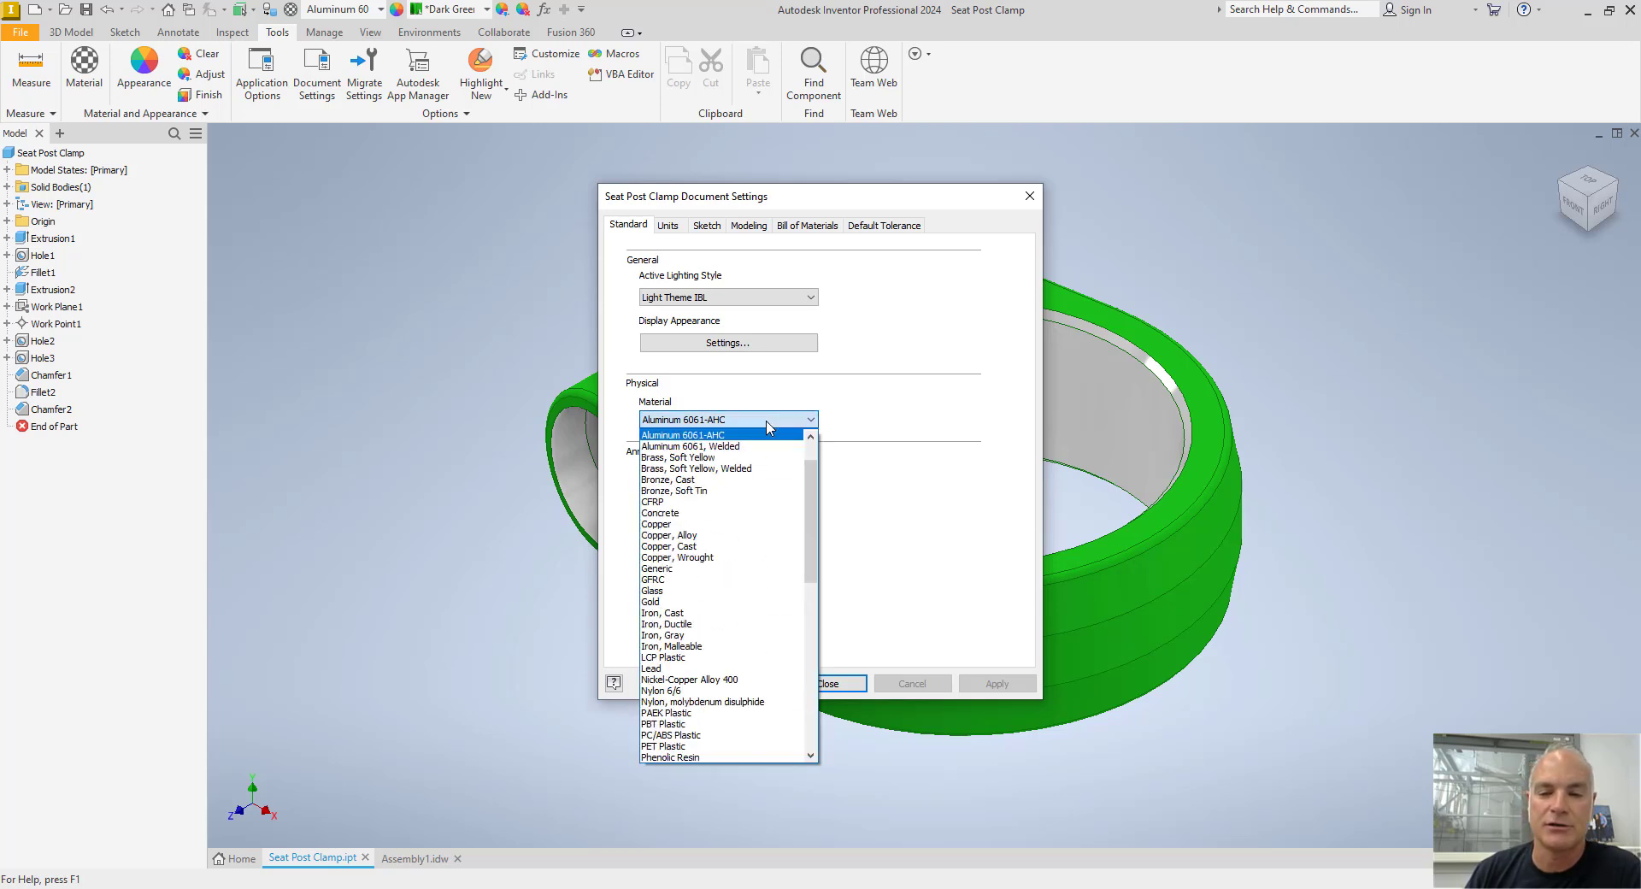
left_click(907, 407)
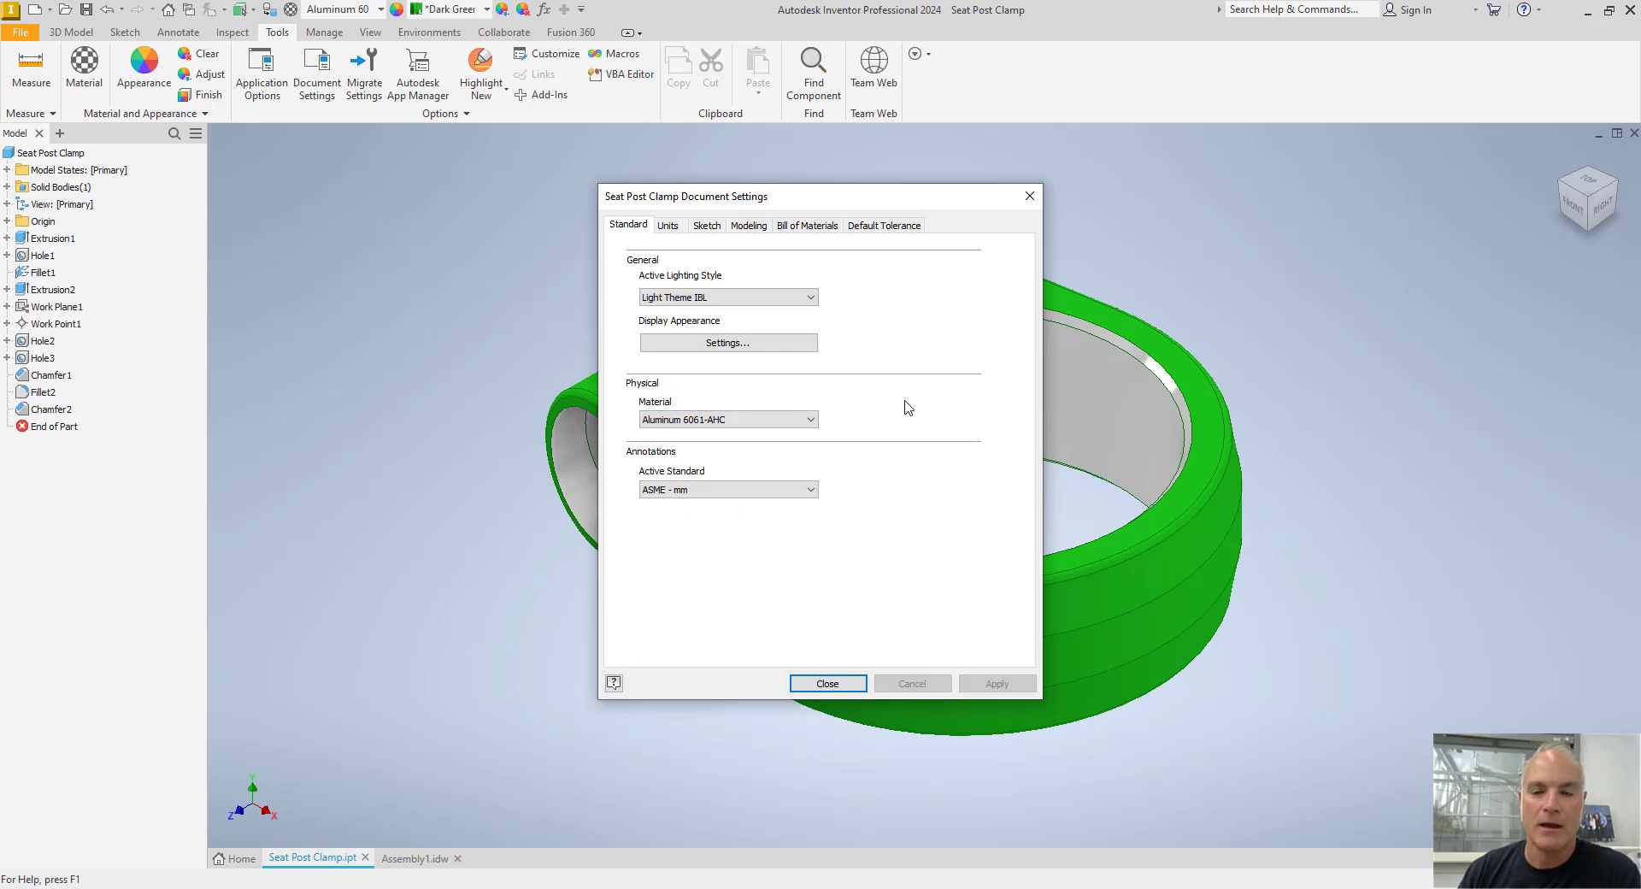
left_click(757, 490)
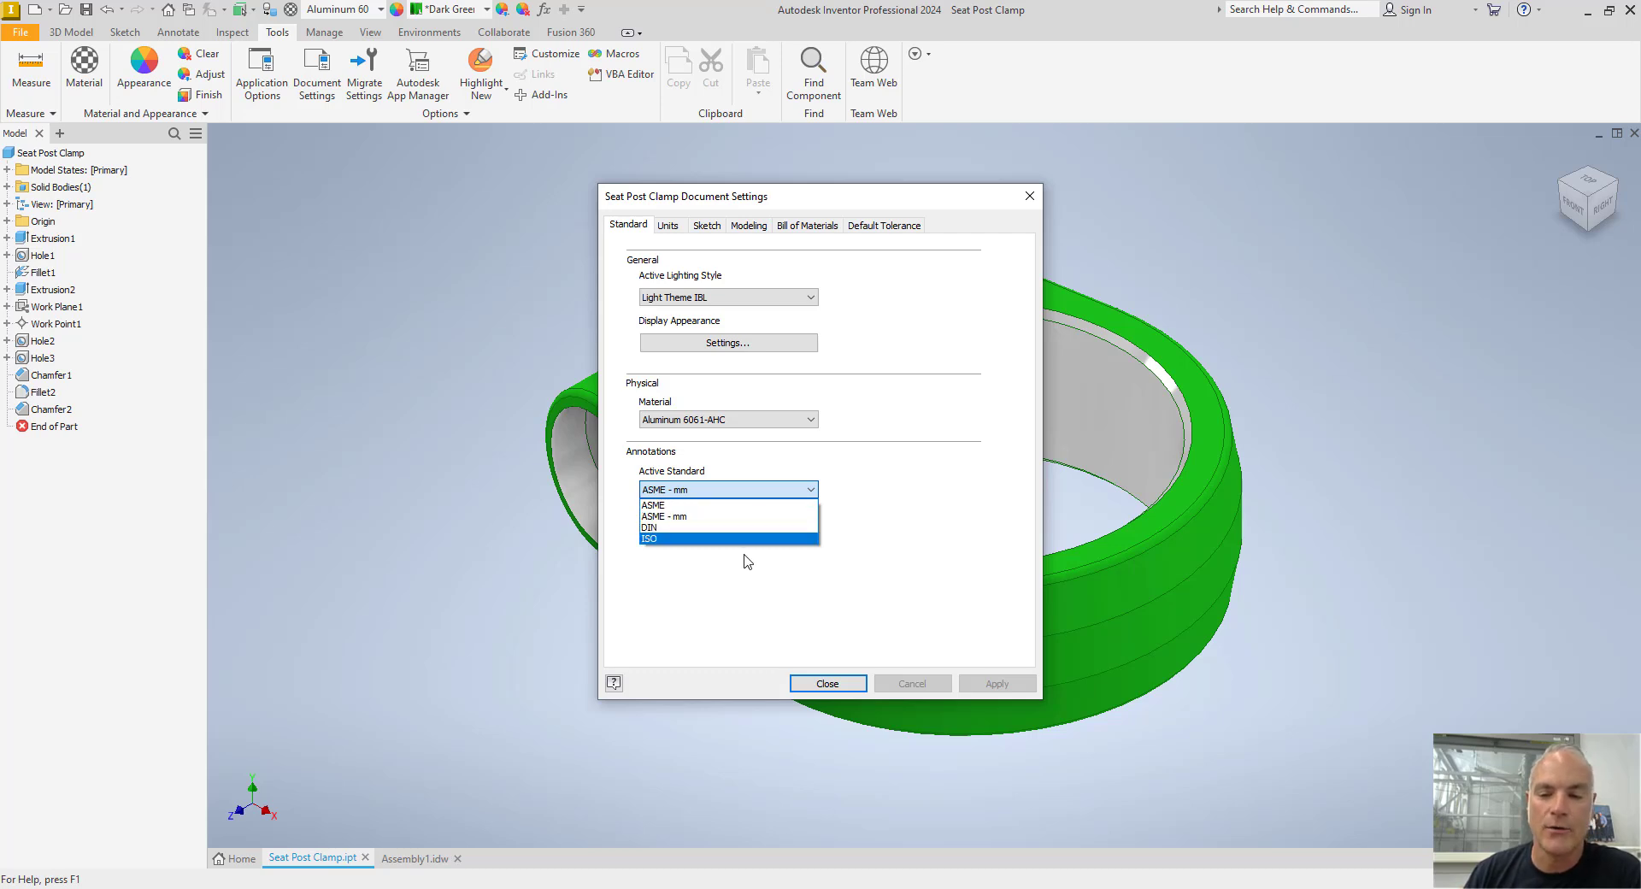
left_click(812, 577)
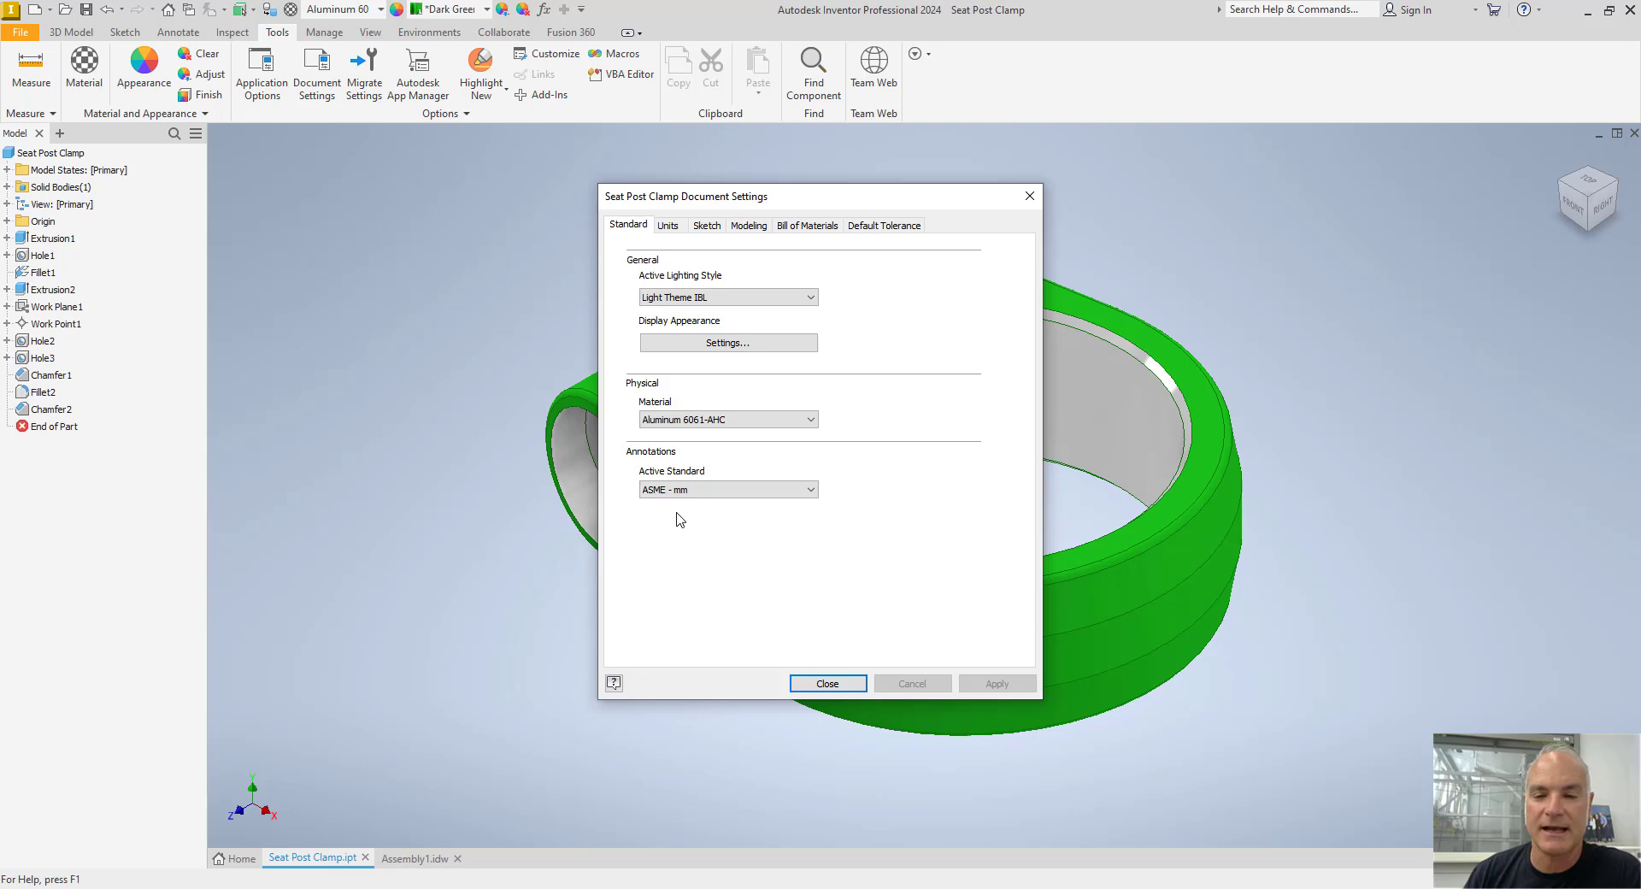
On the Units tab, change the Mass unit from kilogram to gram.
left_click(675, 229)
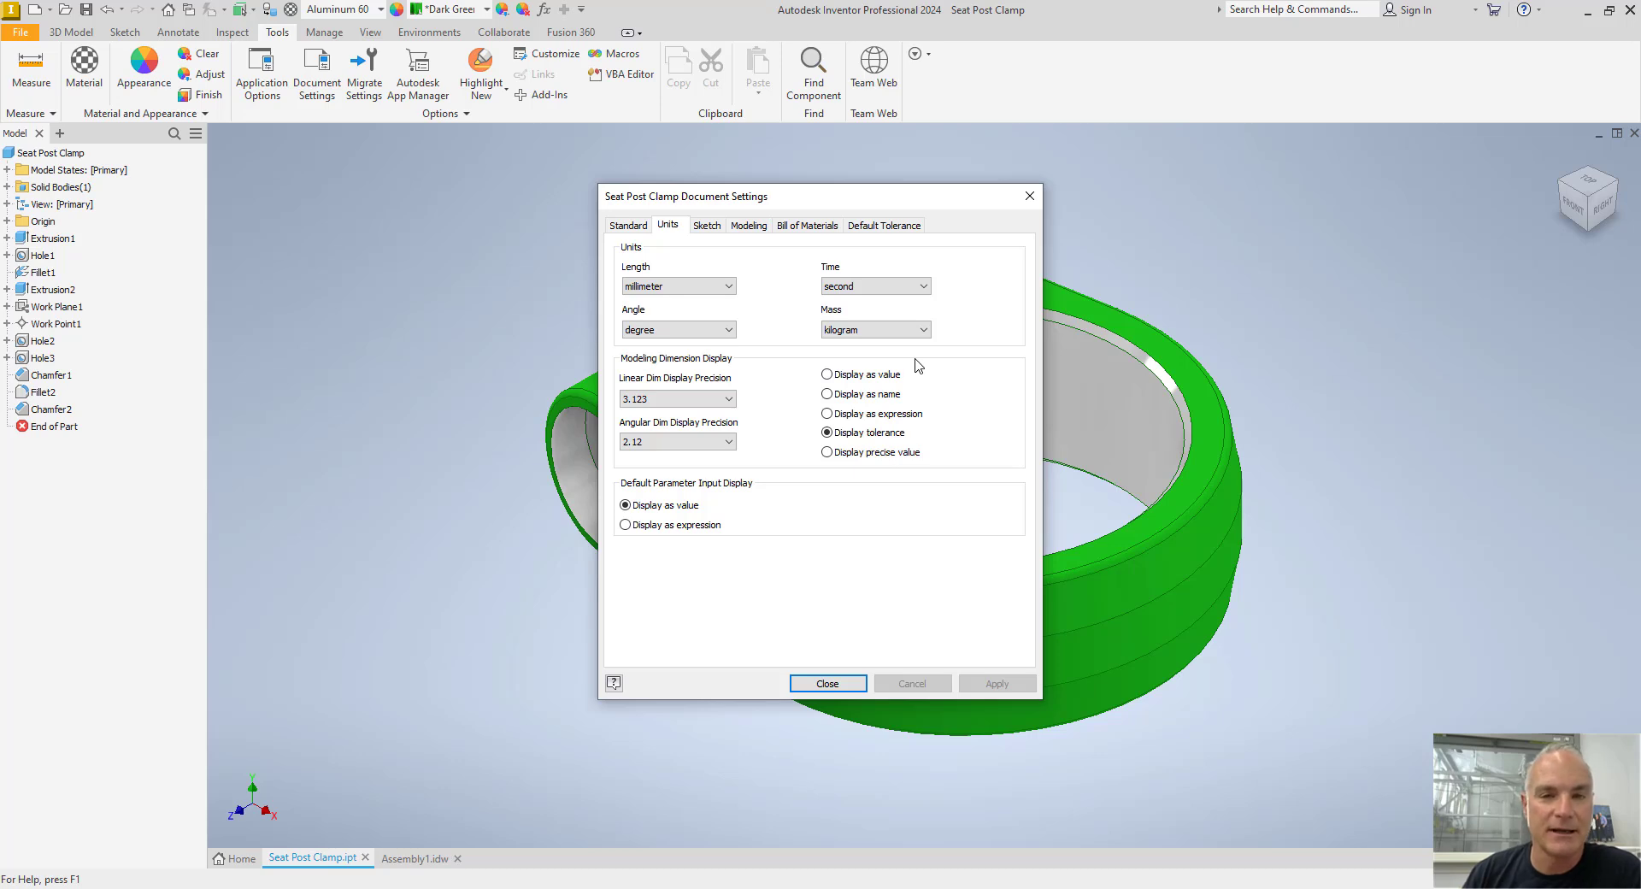
left_click(909, 329)
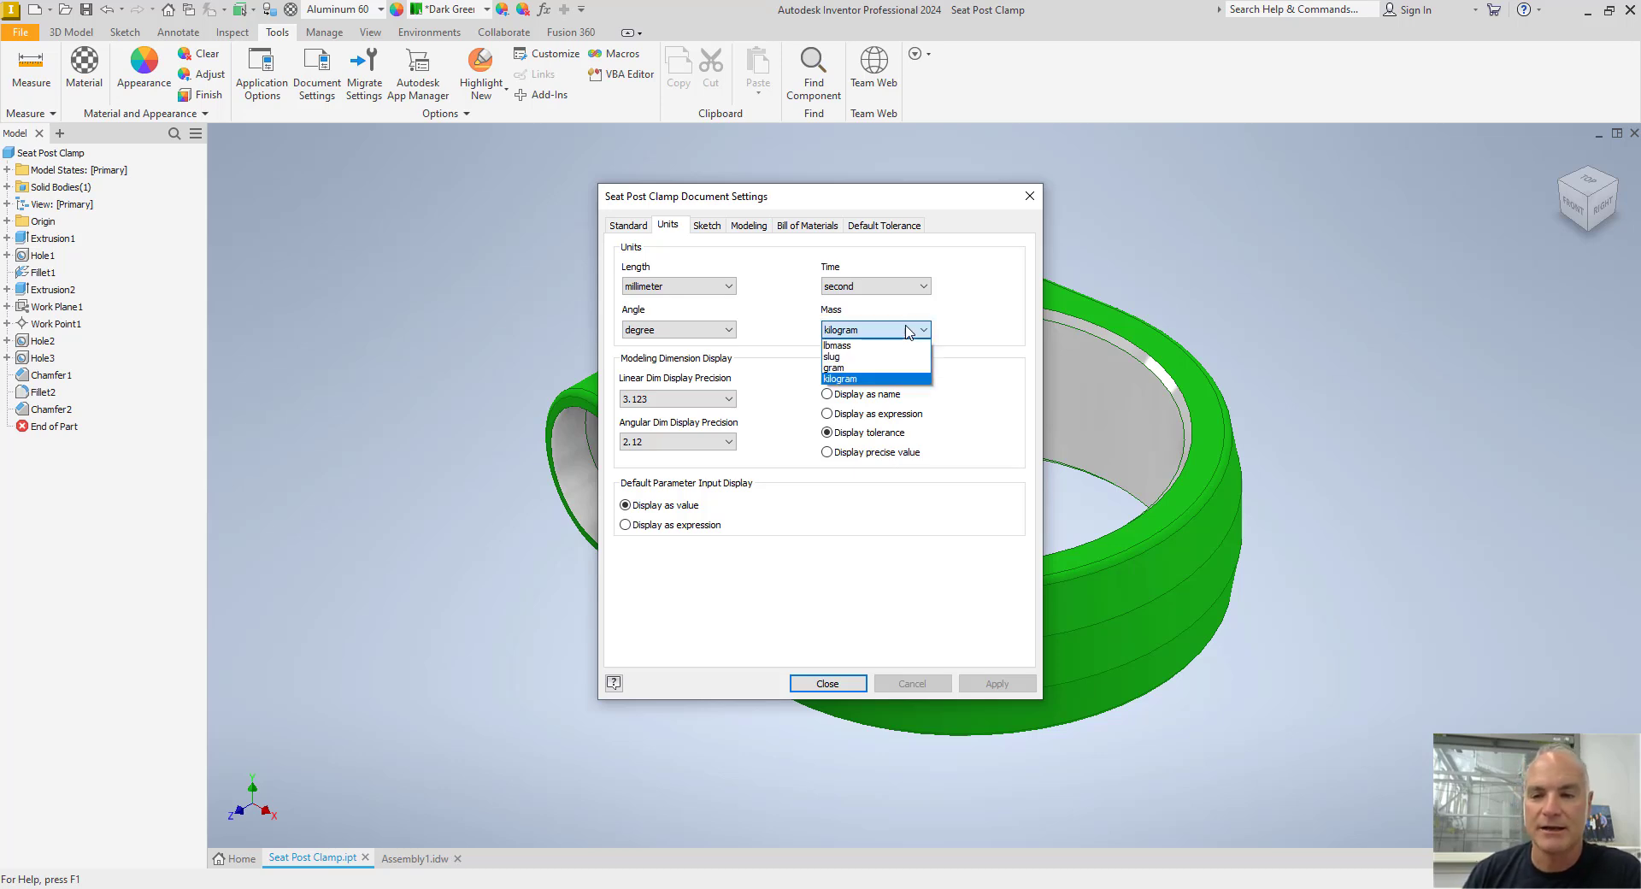
left_click(880, 369)
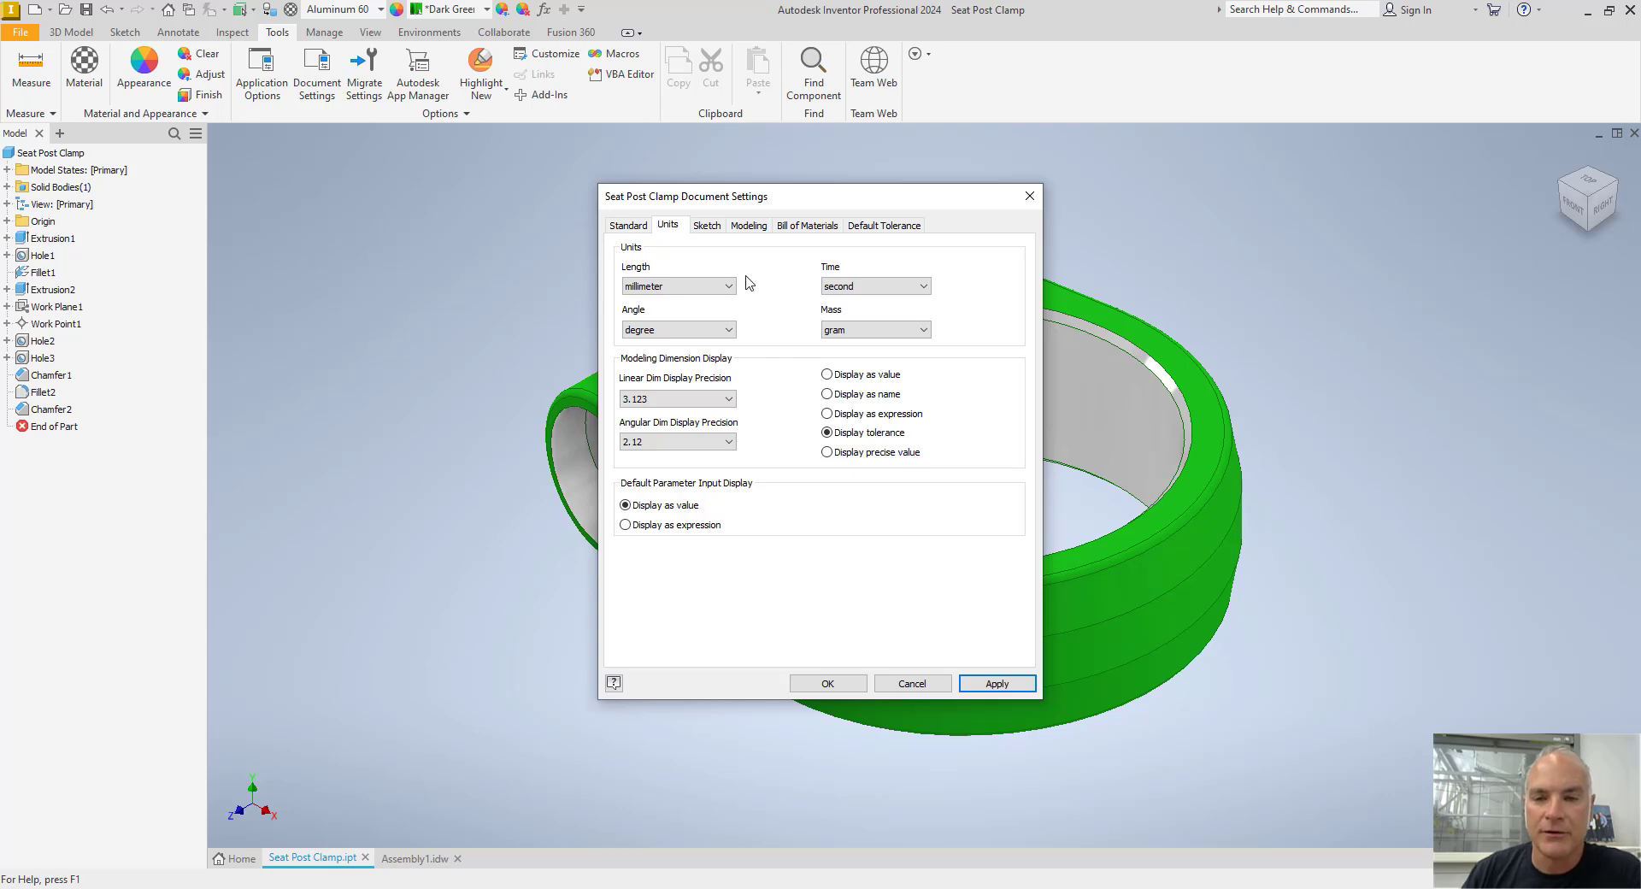
Review the Sketch and Modeling settings, leaving Tapped Hole Diameter at Minor.
left_click(707, 227)
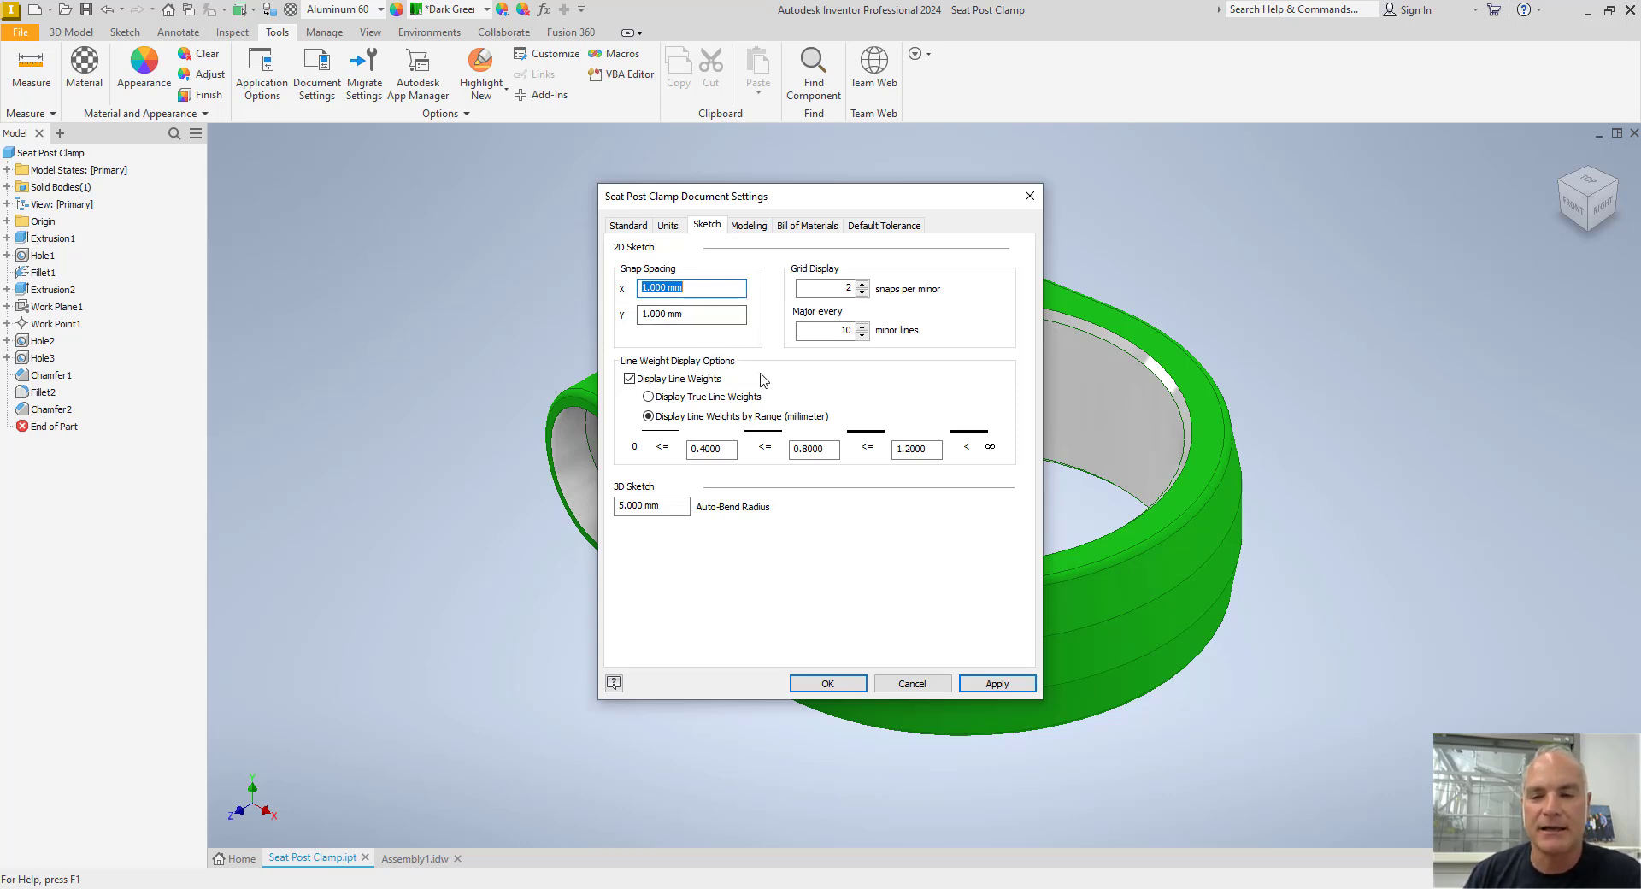
left_click(750, 226)
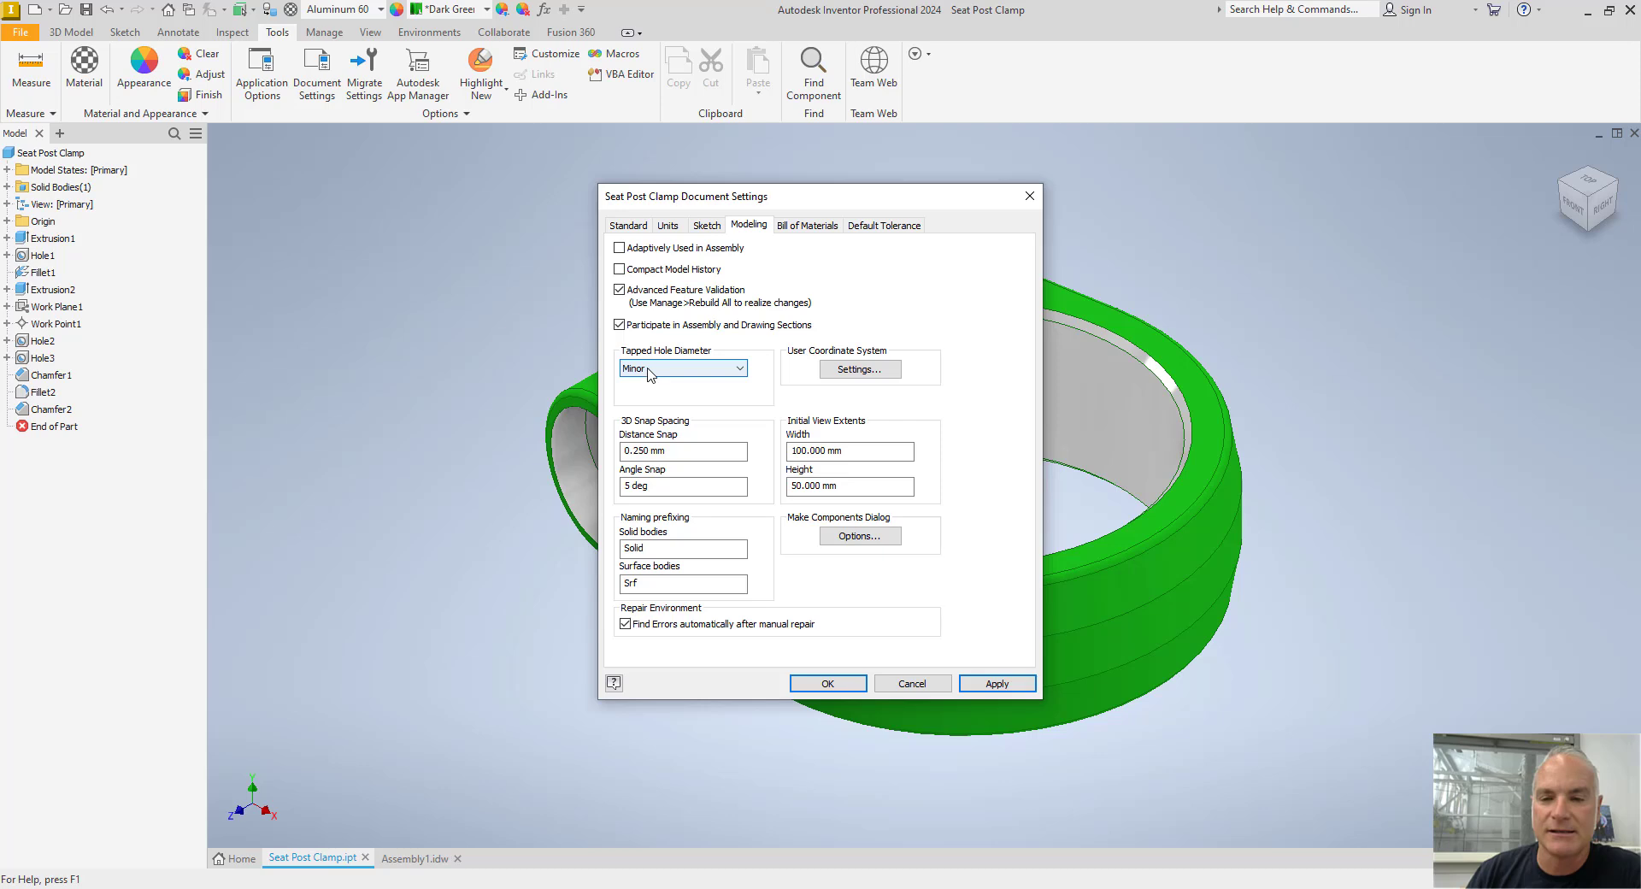
left_click(681, 369)
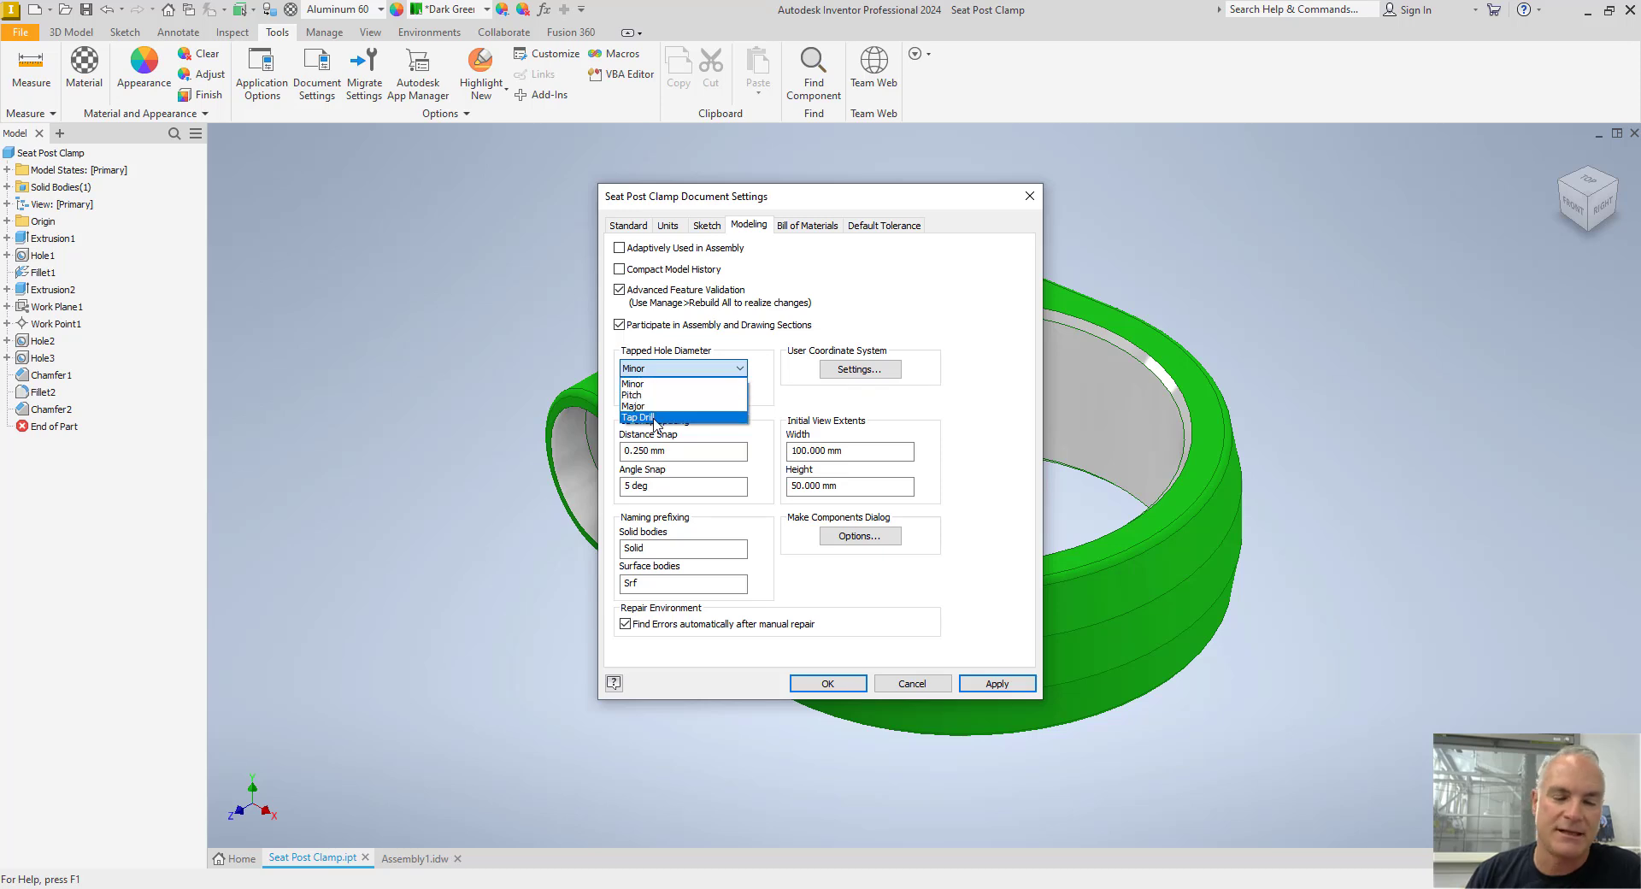
left_click(664, 386)
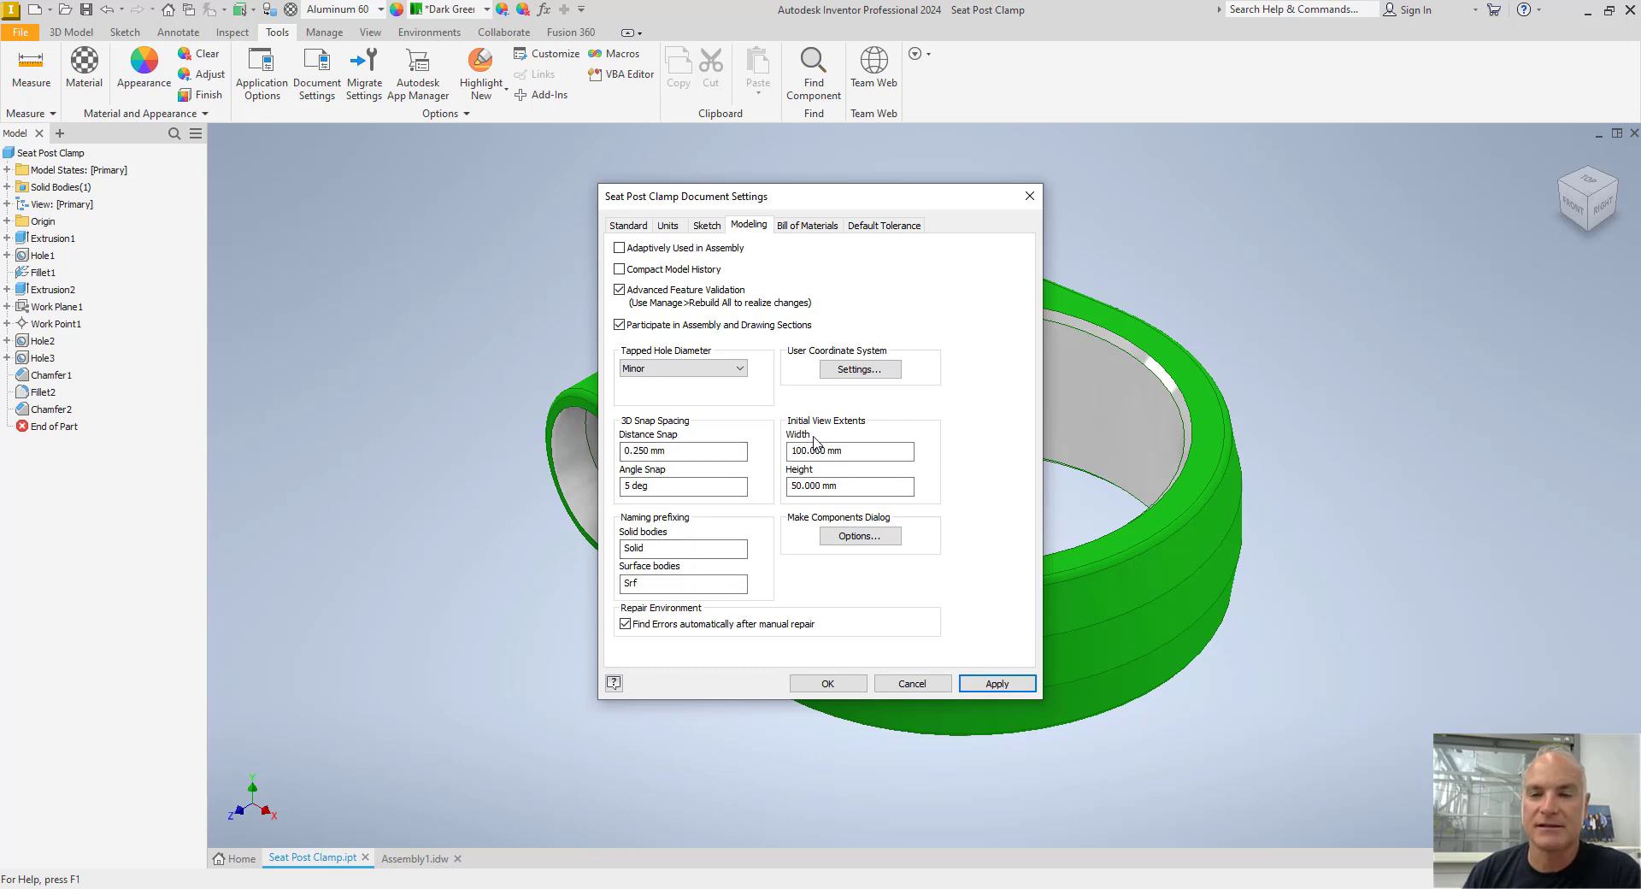
Check the Bill of Materials settings, keeping Default BOM Structure at Normal.
left_click(806, 225)
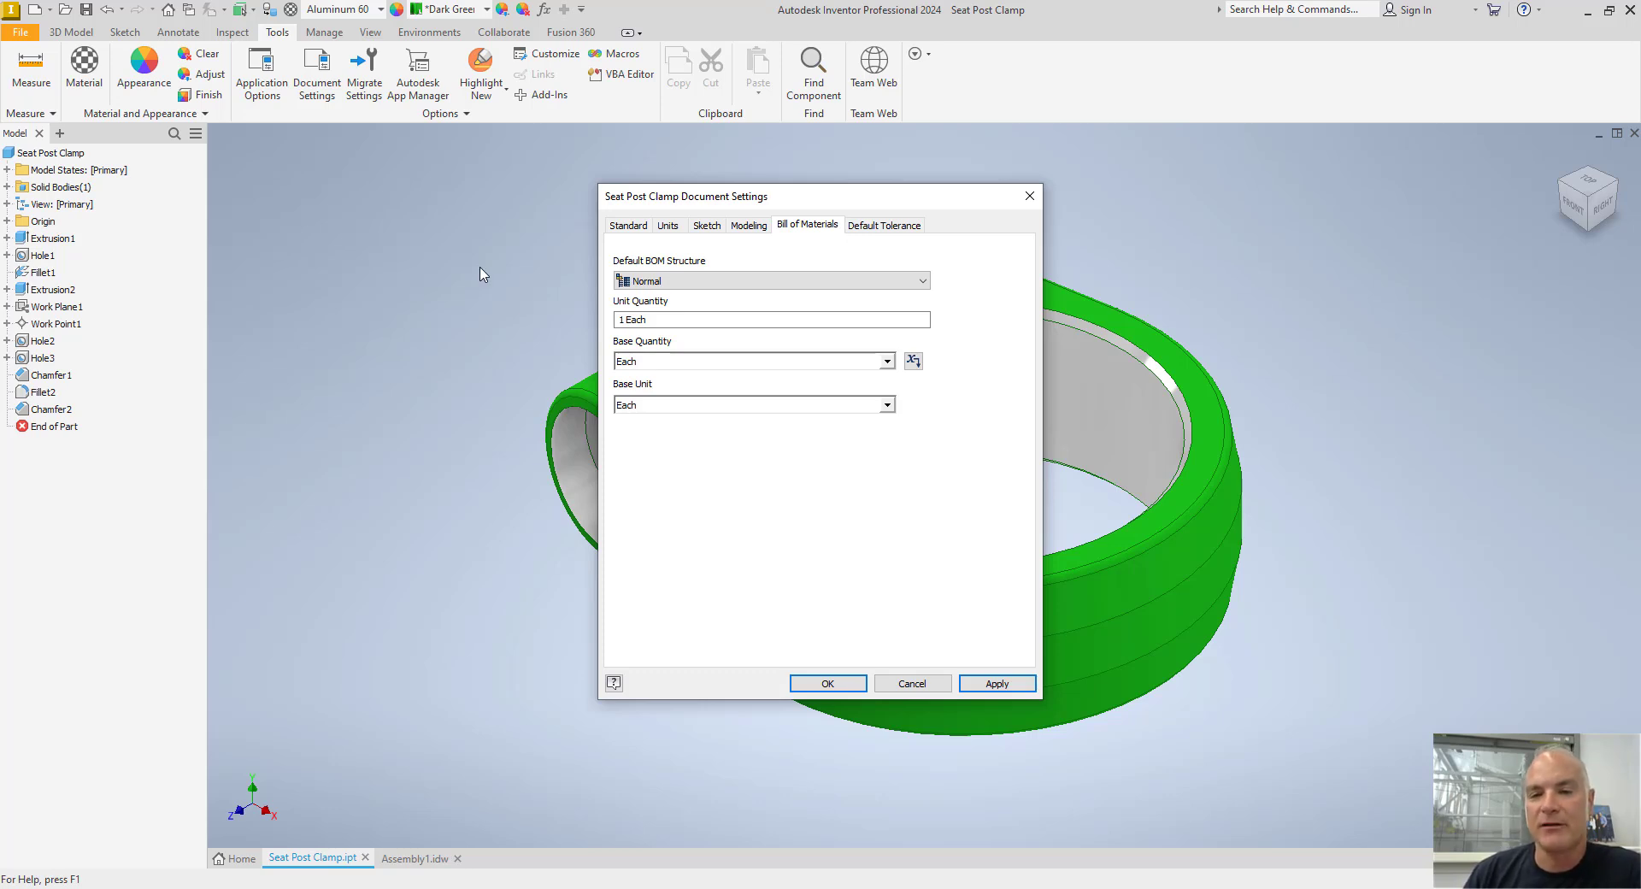
left_click(684, 281)
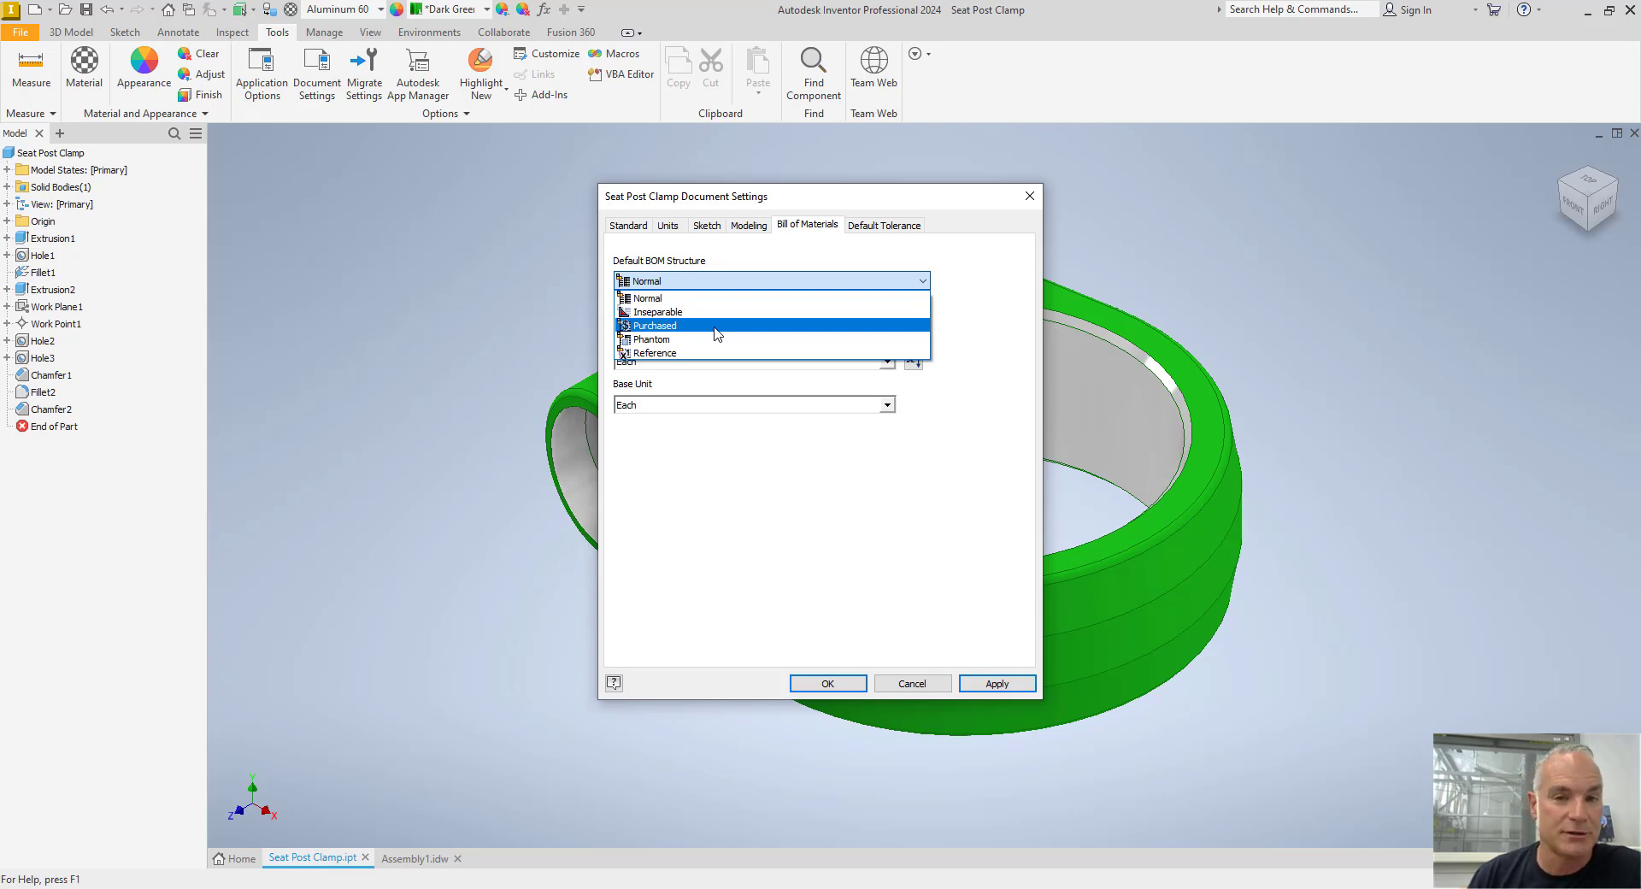
left_click(672, 299)
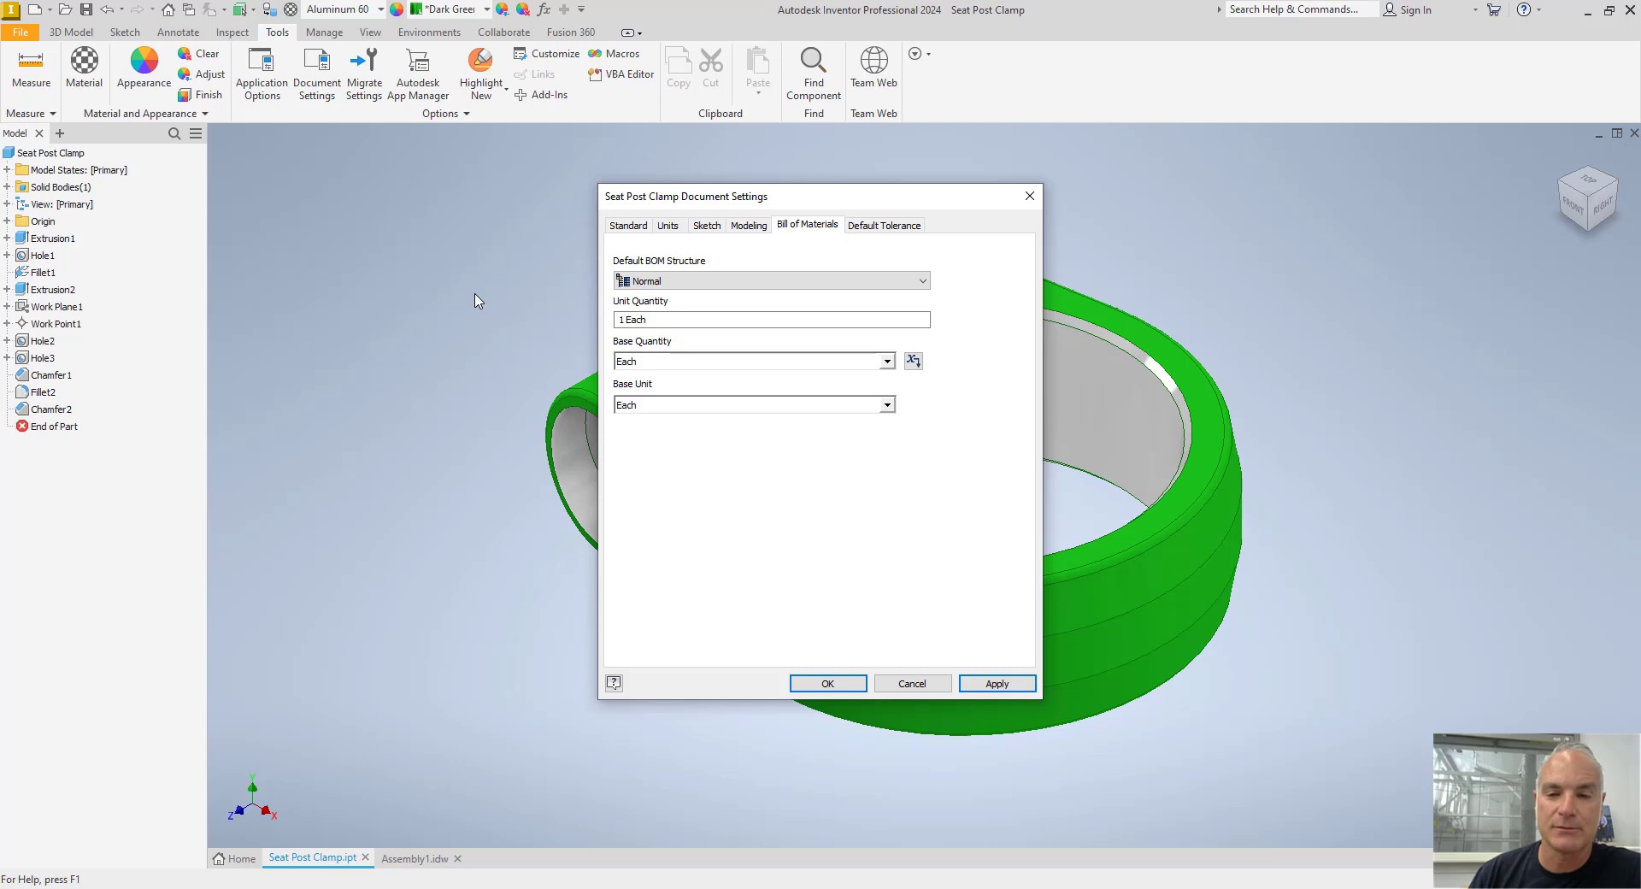
Enable standard tolerancing, add a linear tolerance of 0.002 at 0.123 precision, and confirm with OK.
left_click(870, 224)
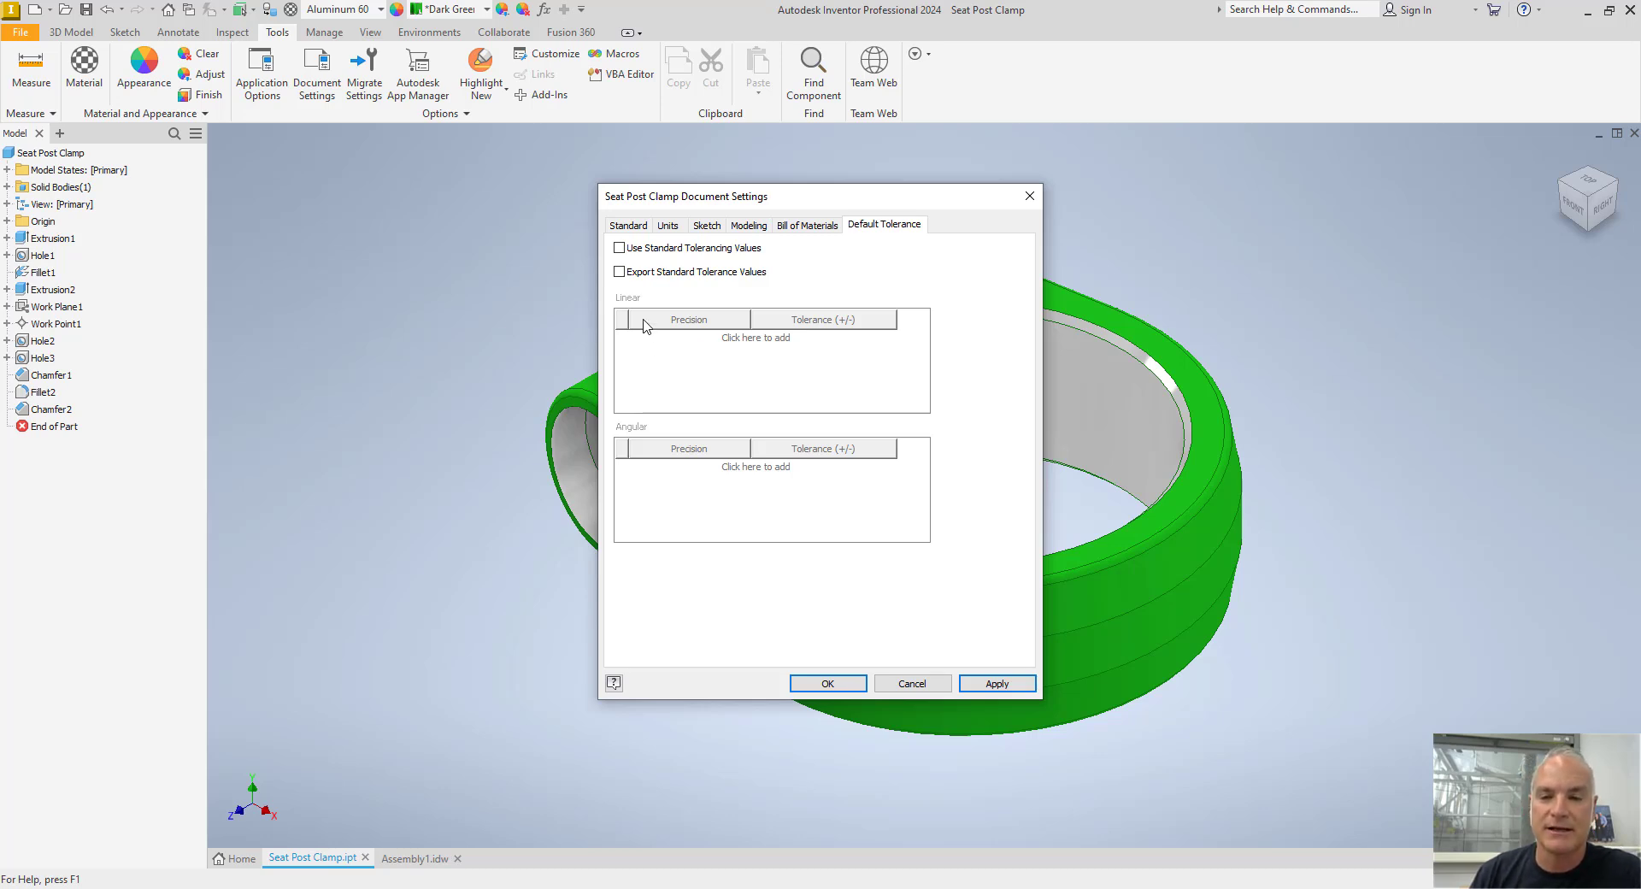
left_click(618, 250)
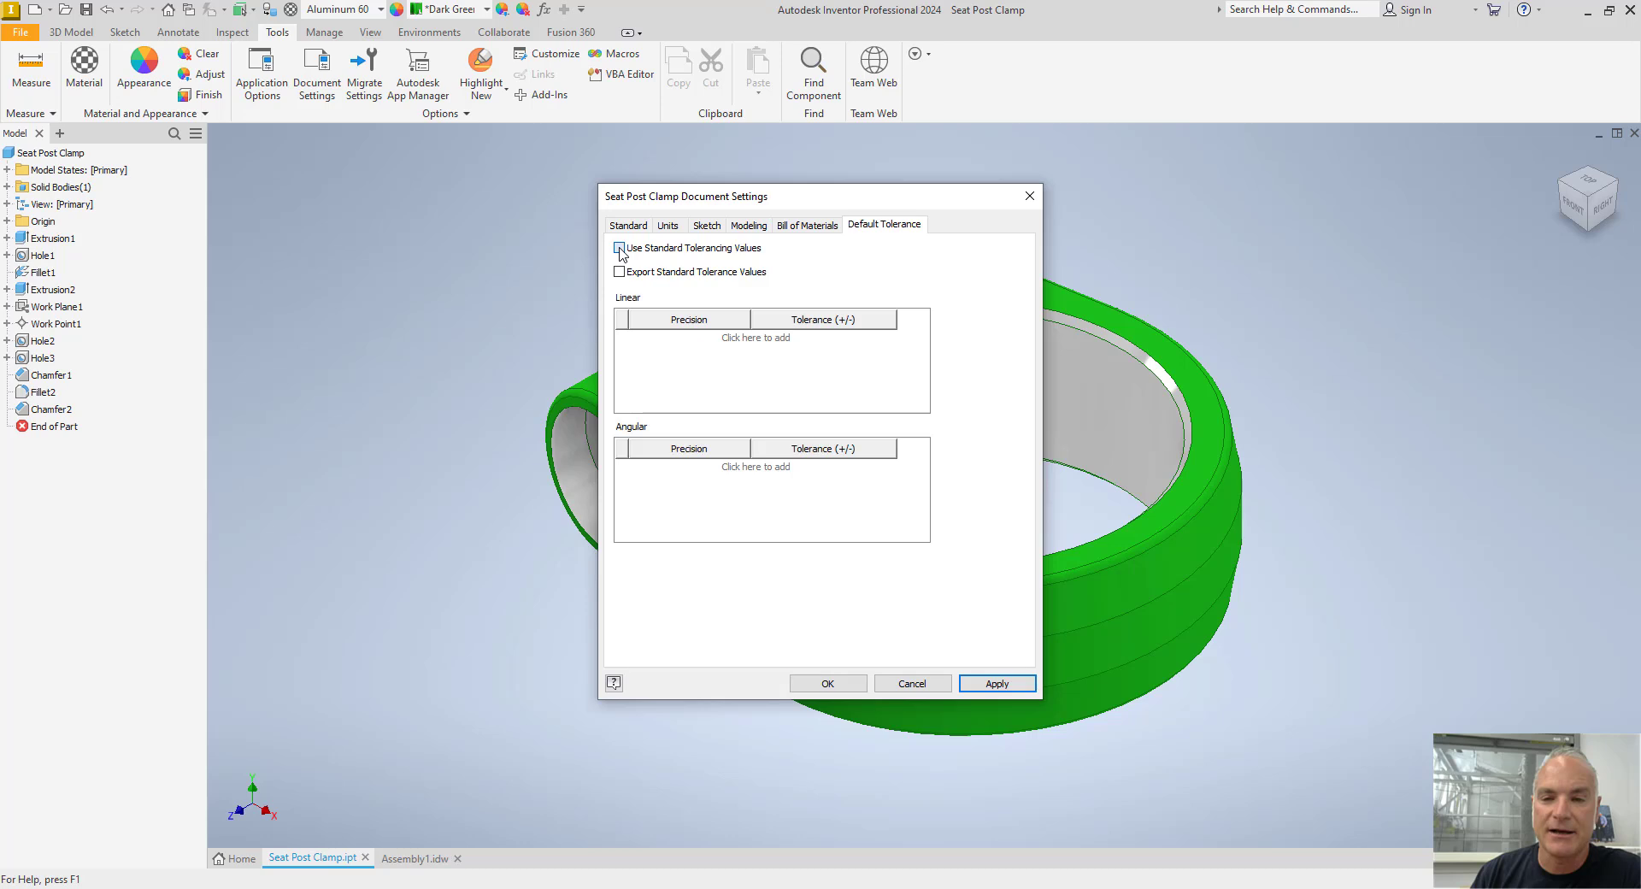
left_click(685, 338)
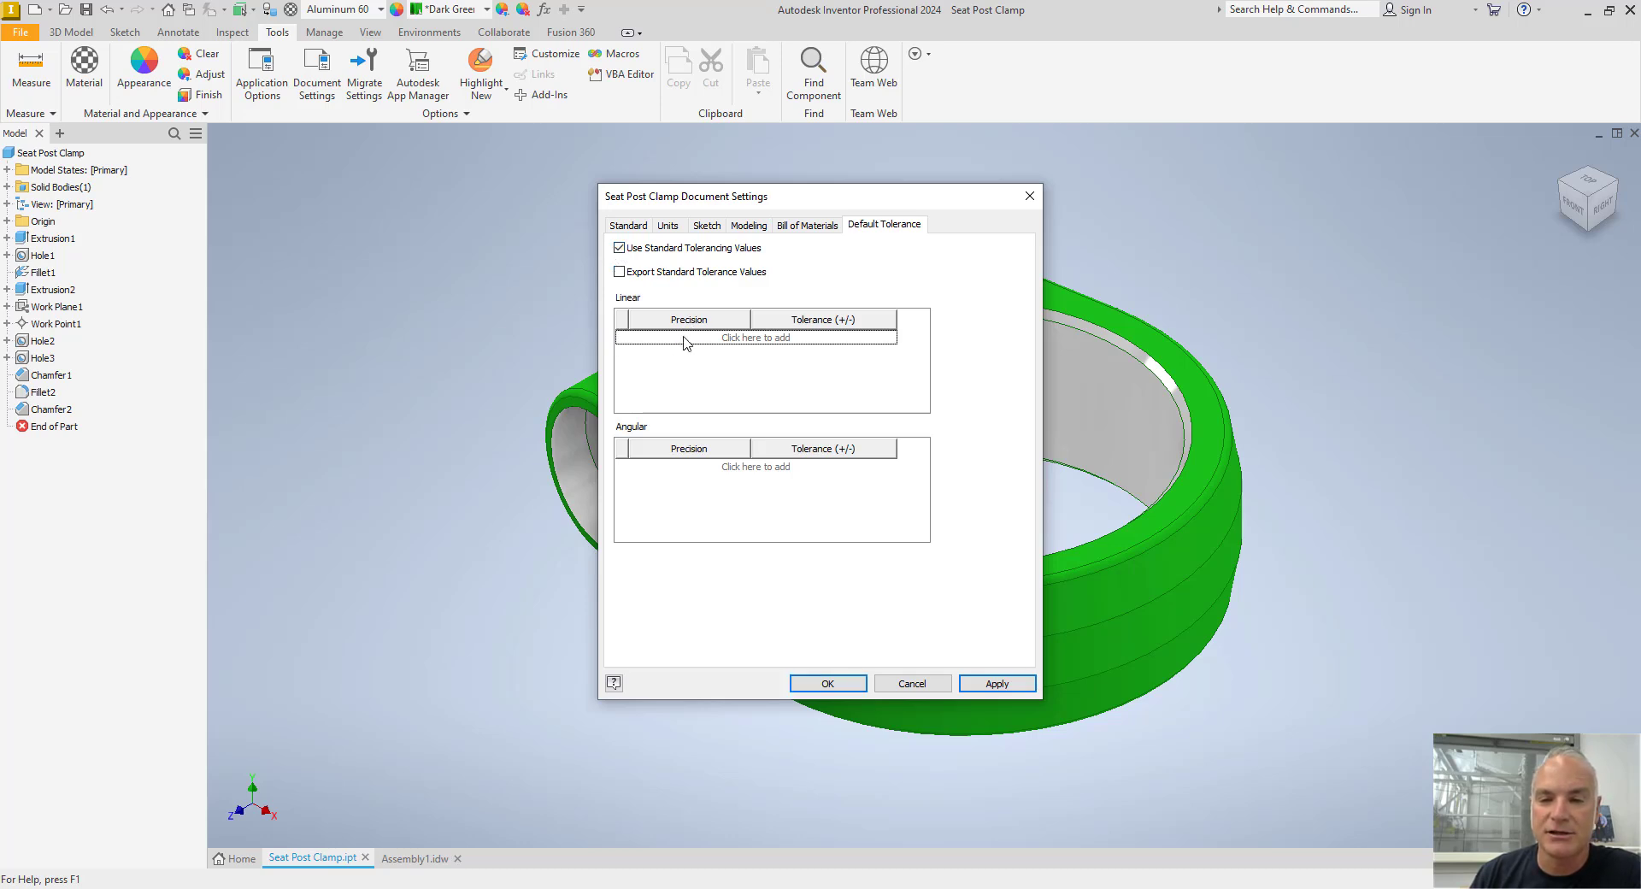
left_click(695, 340)
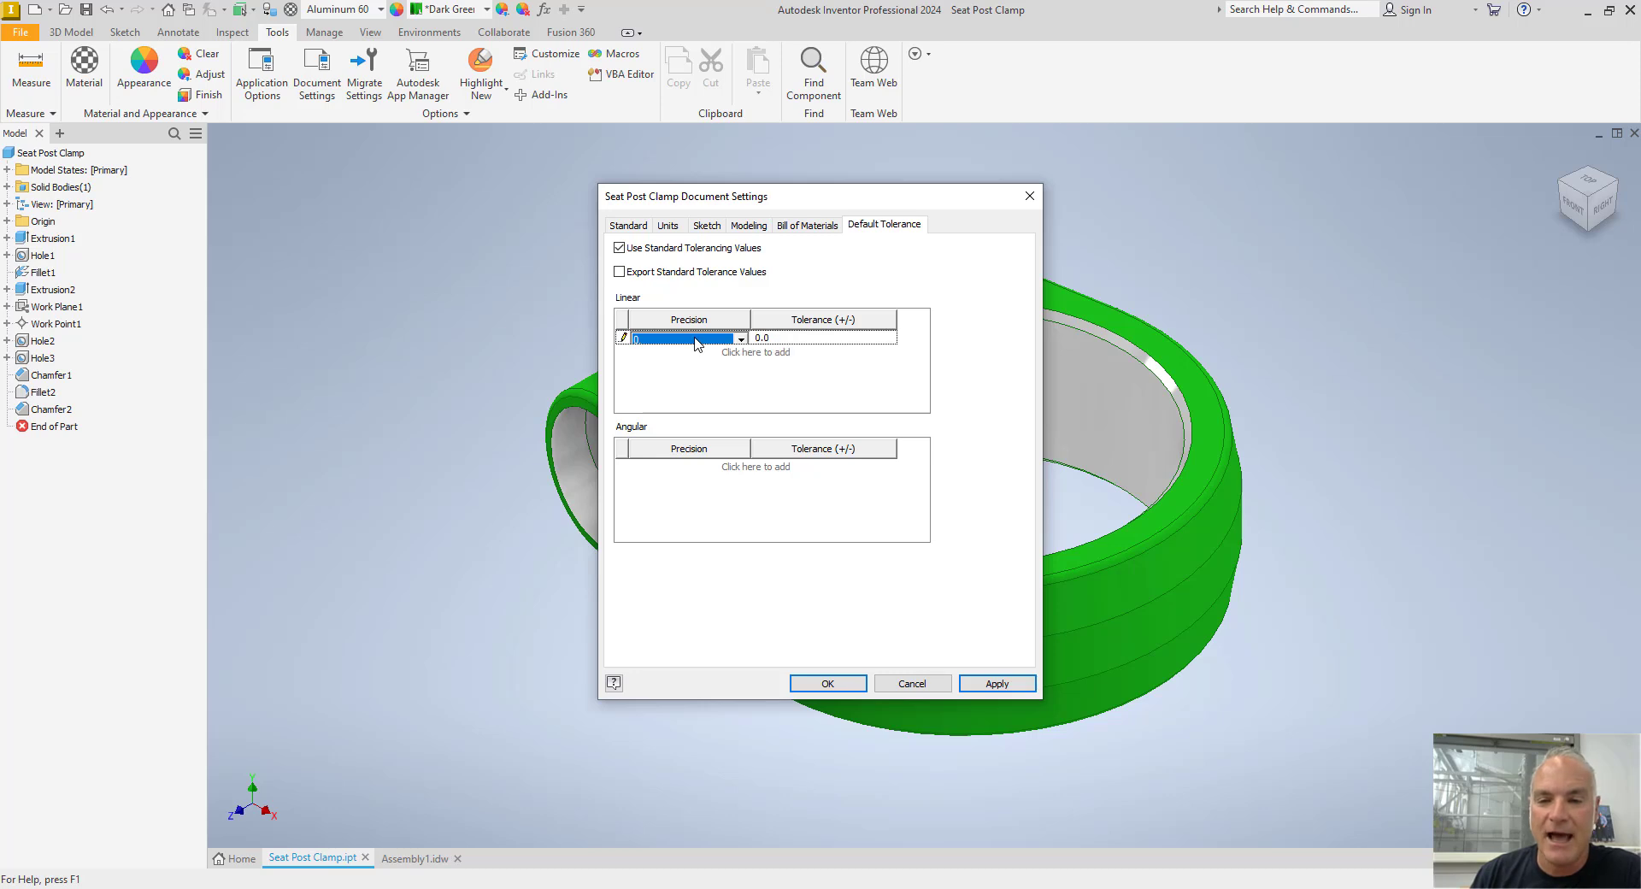
left_click(696, 341)
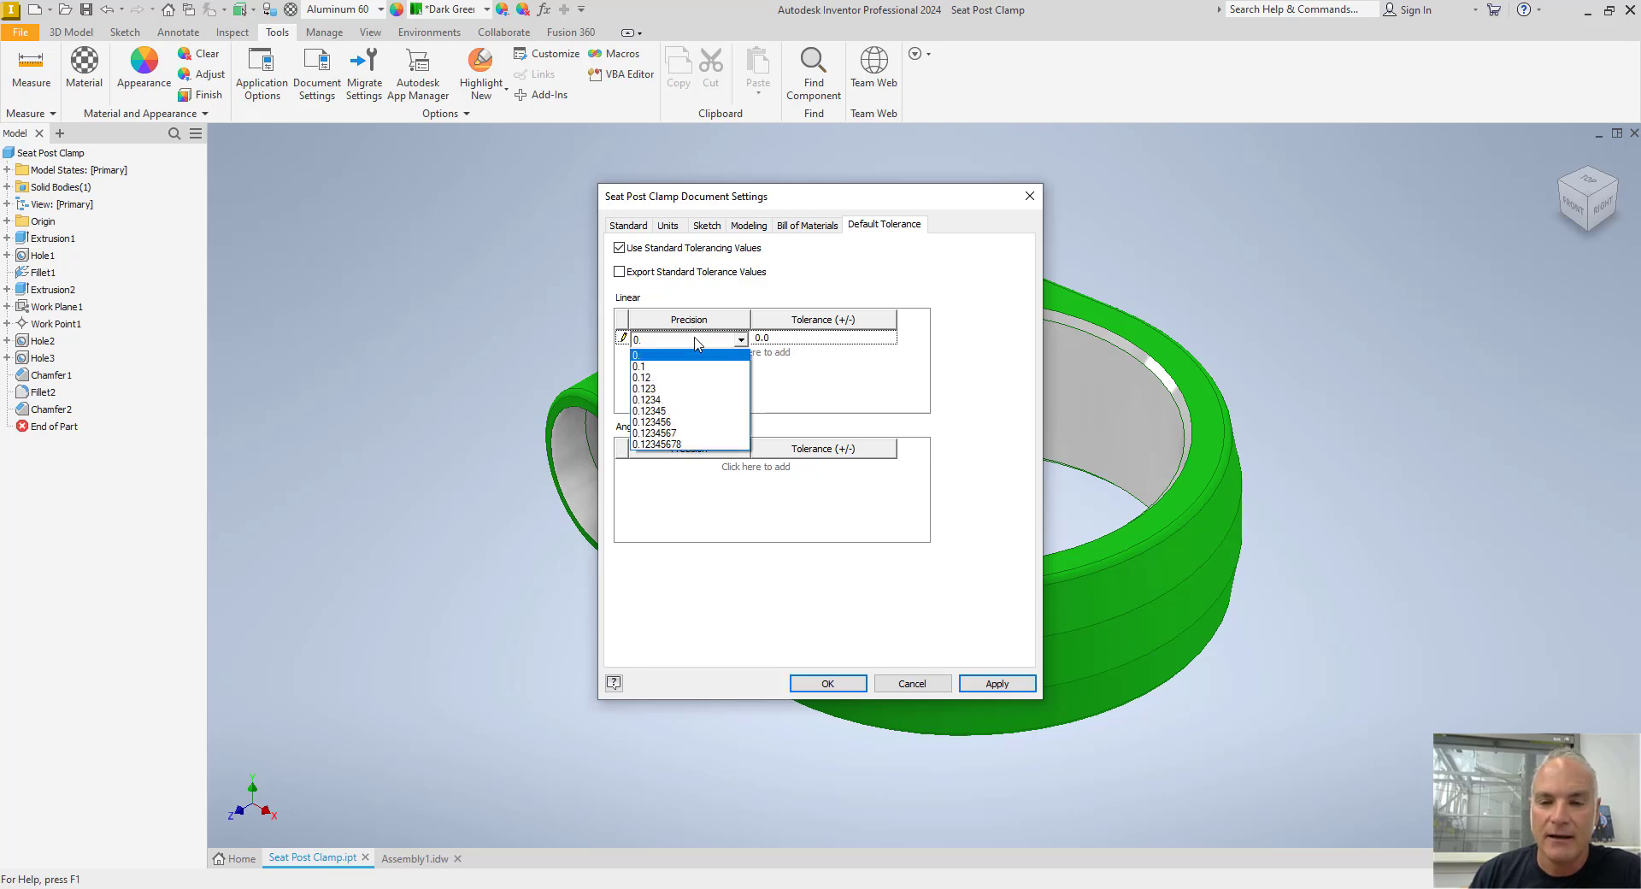
left_click(681, 389)
left_click(795, 338)
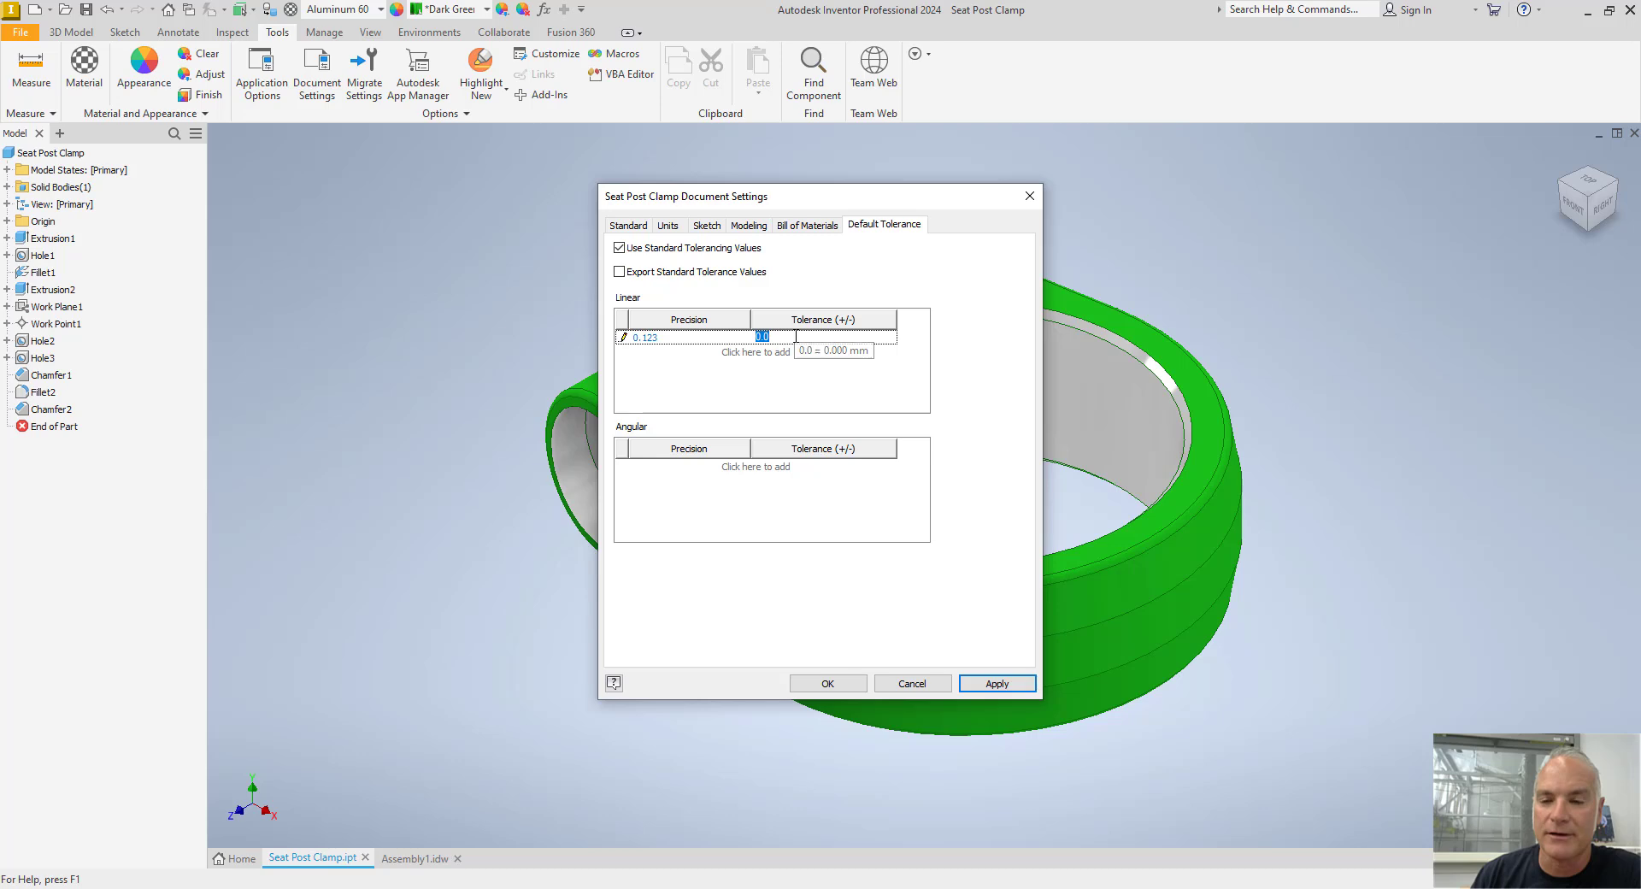
left_click(795, 337)
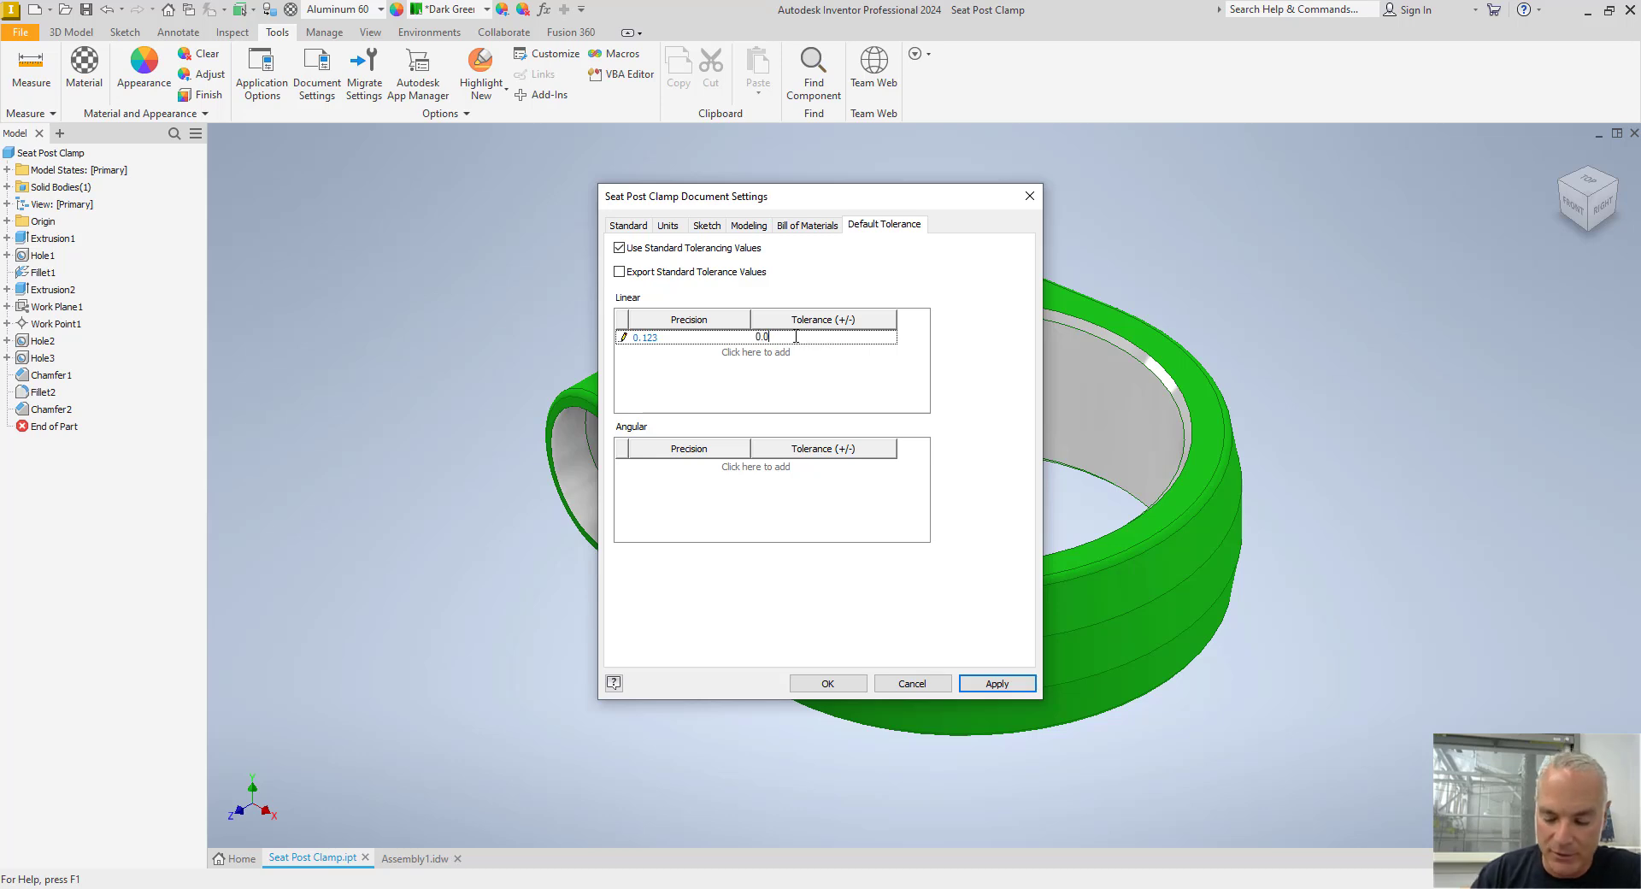
type("0")
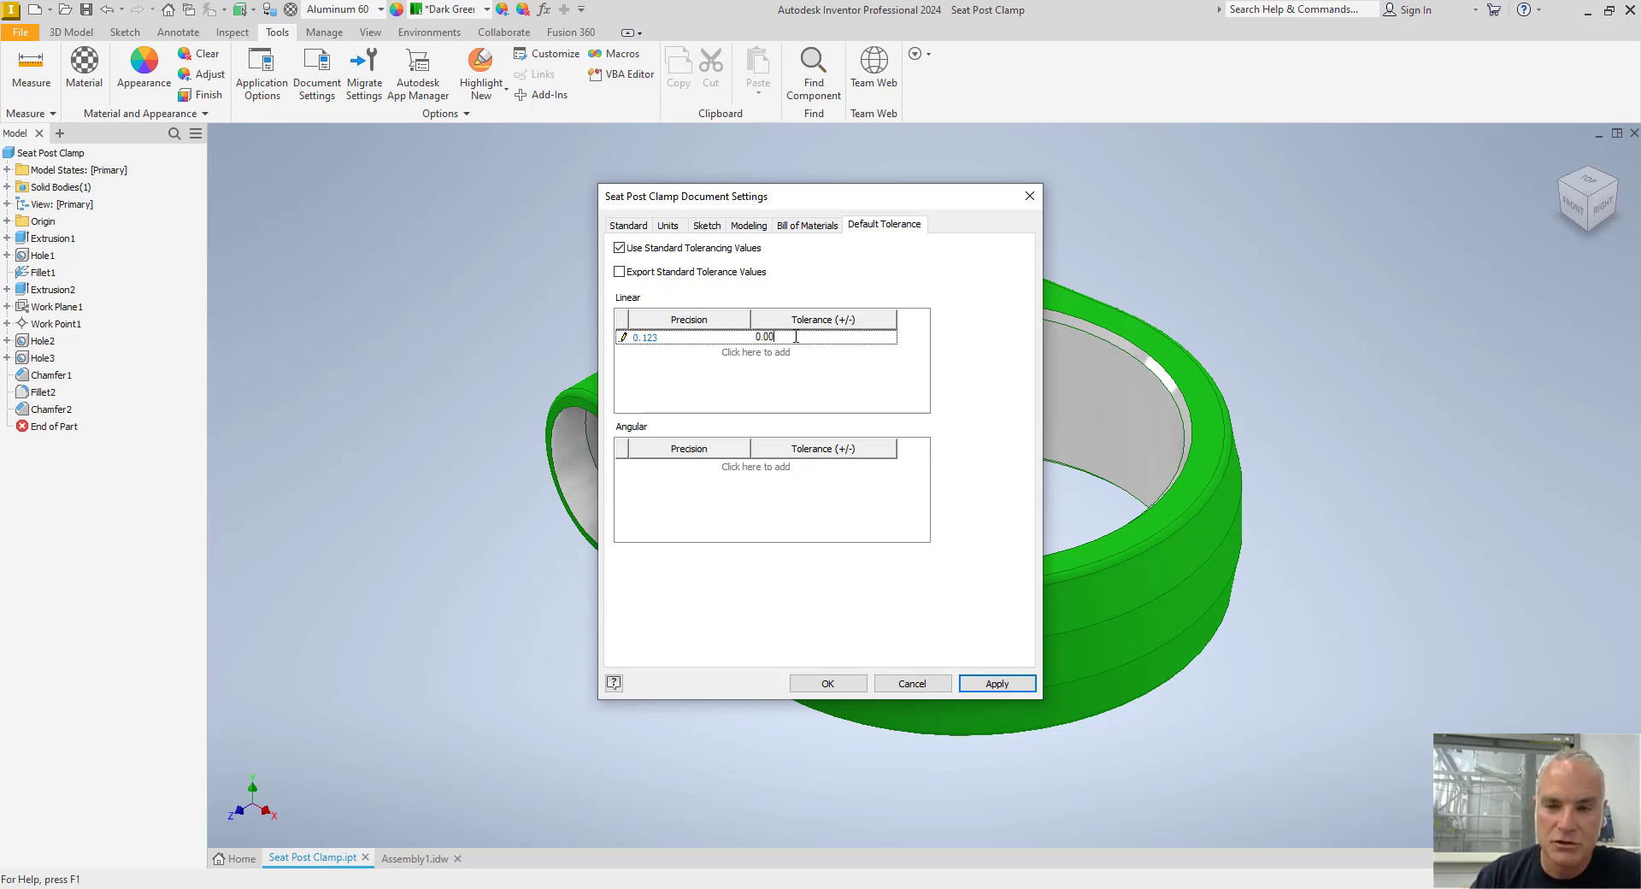
type("2")
left_click(827, 685)
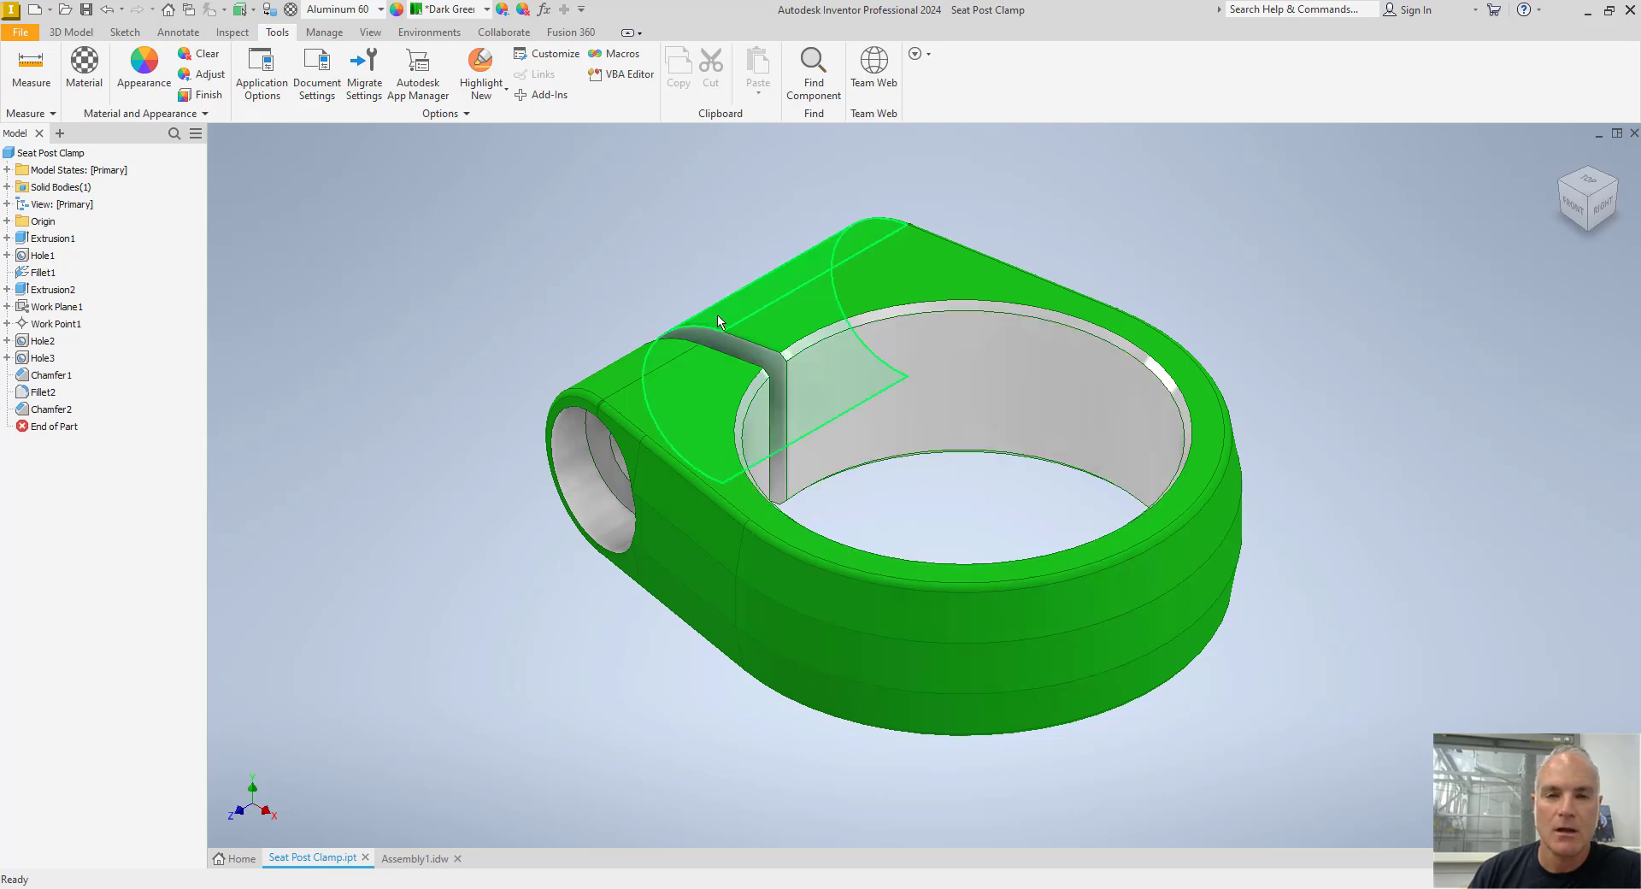
Save the Seat Post Clamp part and switch to the Assembly1.idw drawing.
left_click(86, 9)
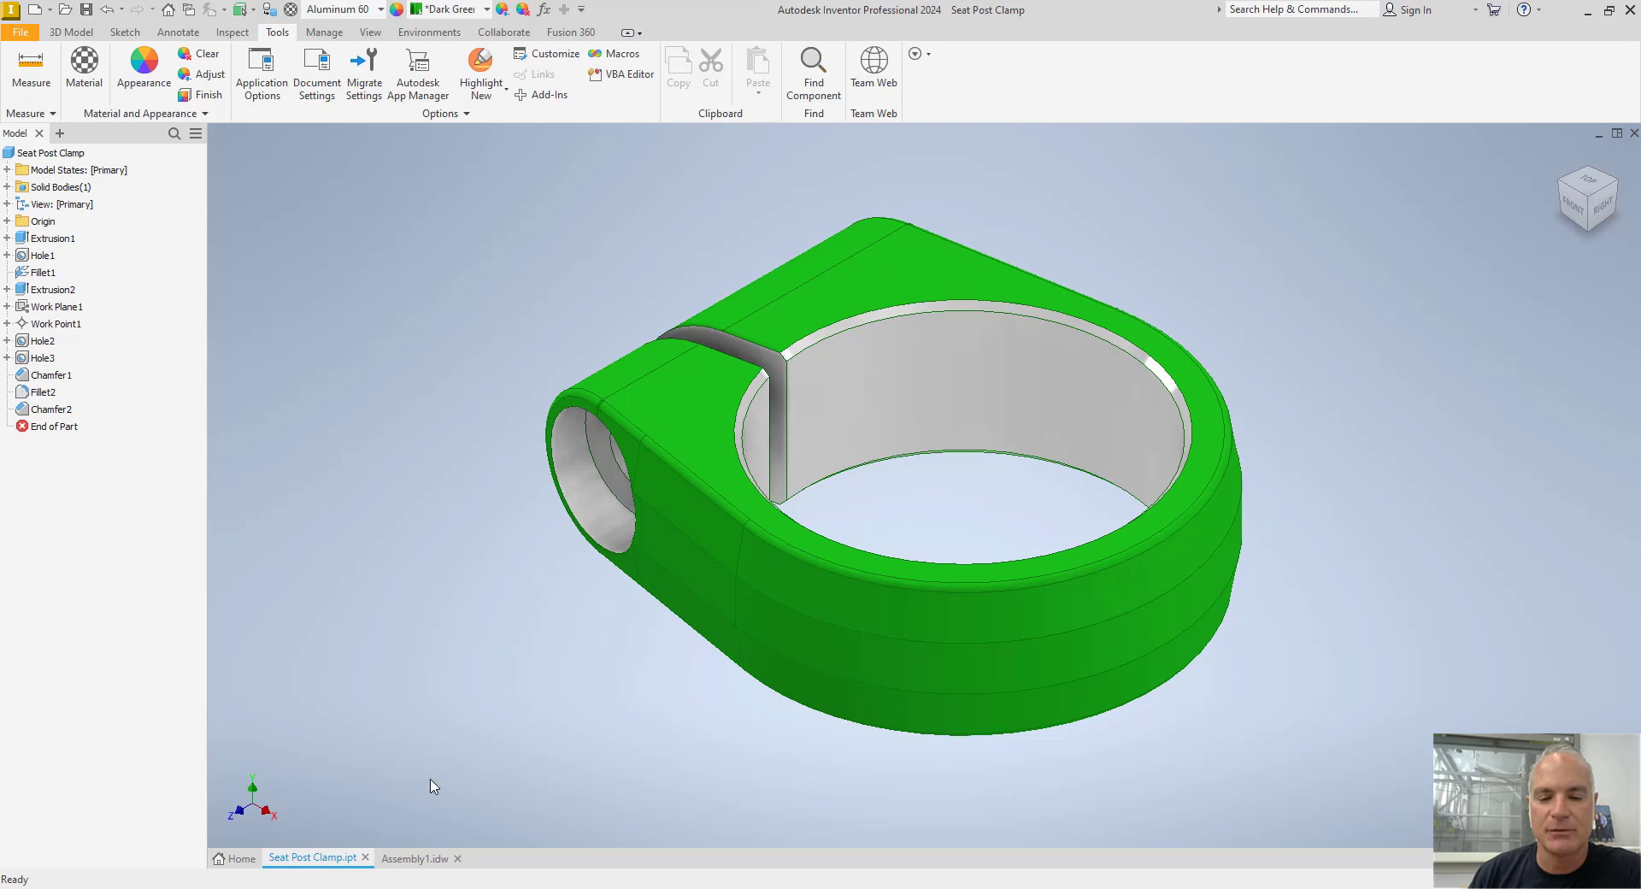
left_click(416, 858)
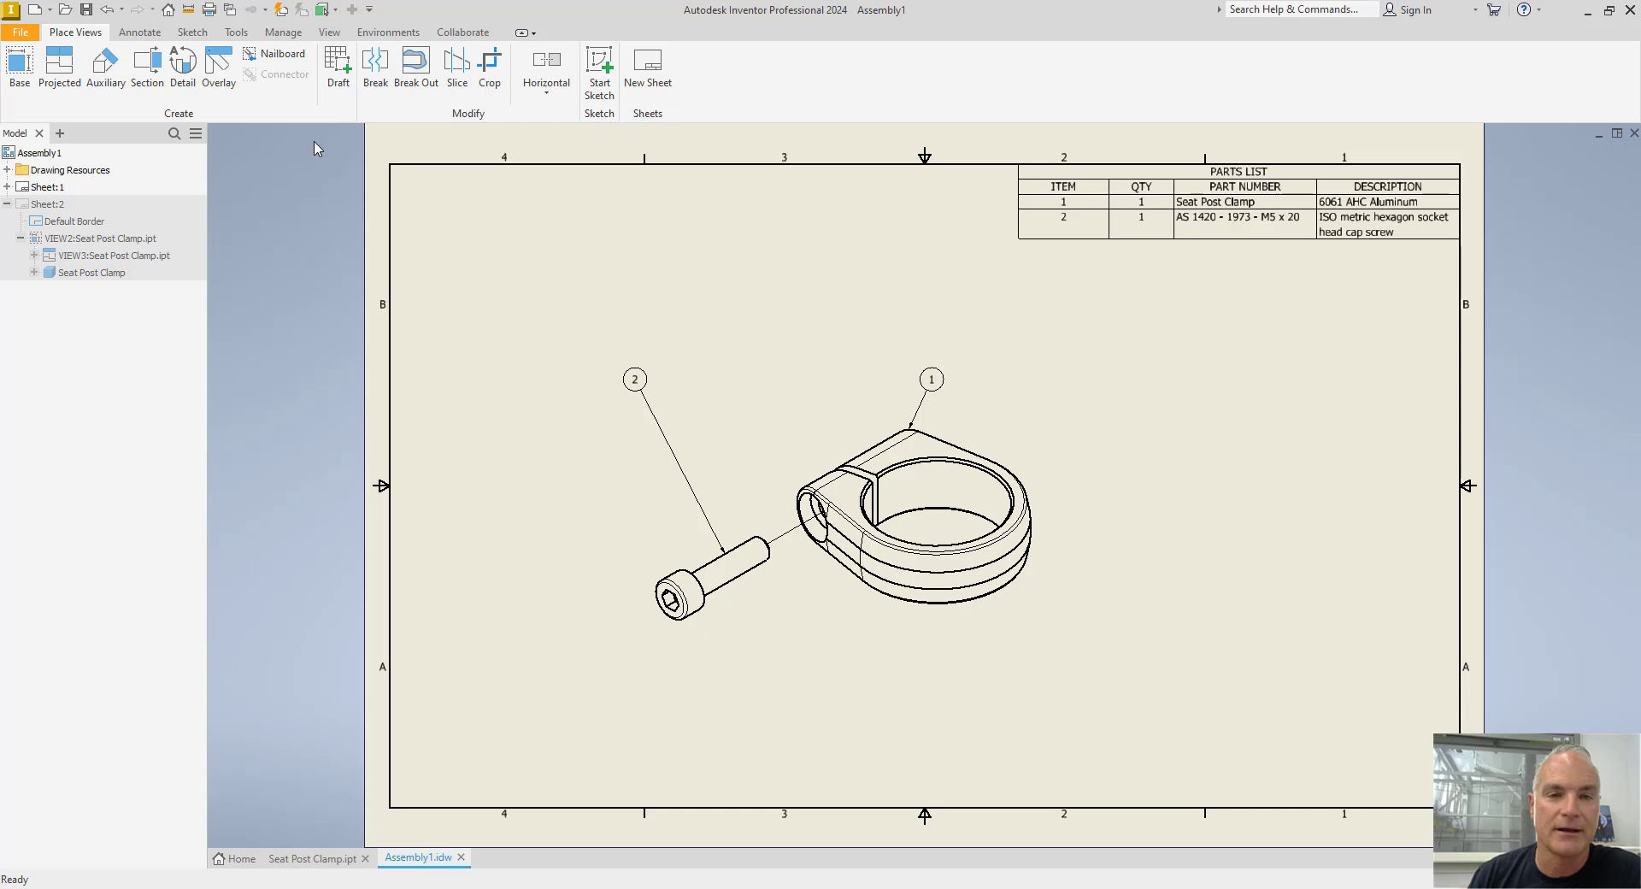
left_click(236, 34)
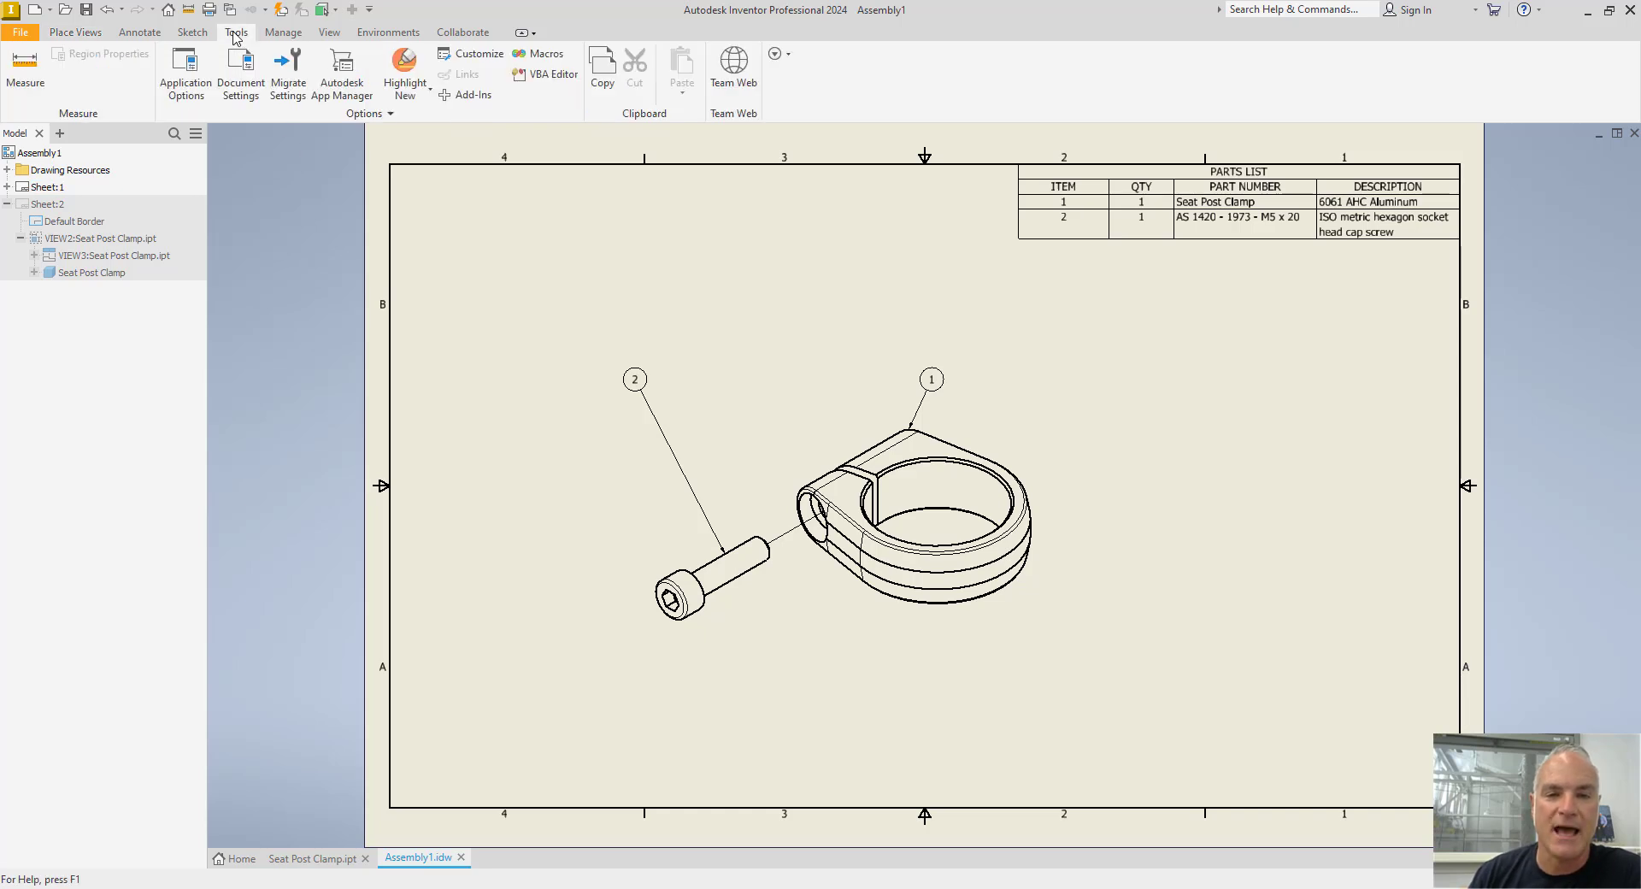
Open the drawing's Document Settings, keeping Default Standard (ANSI) as the active standard.
left_click(240, 70)
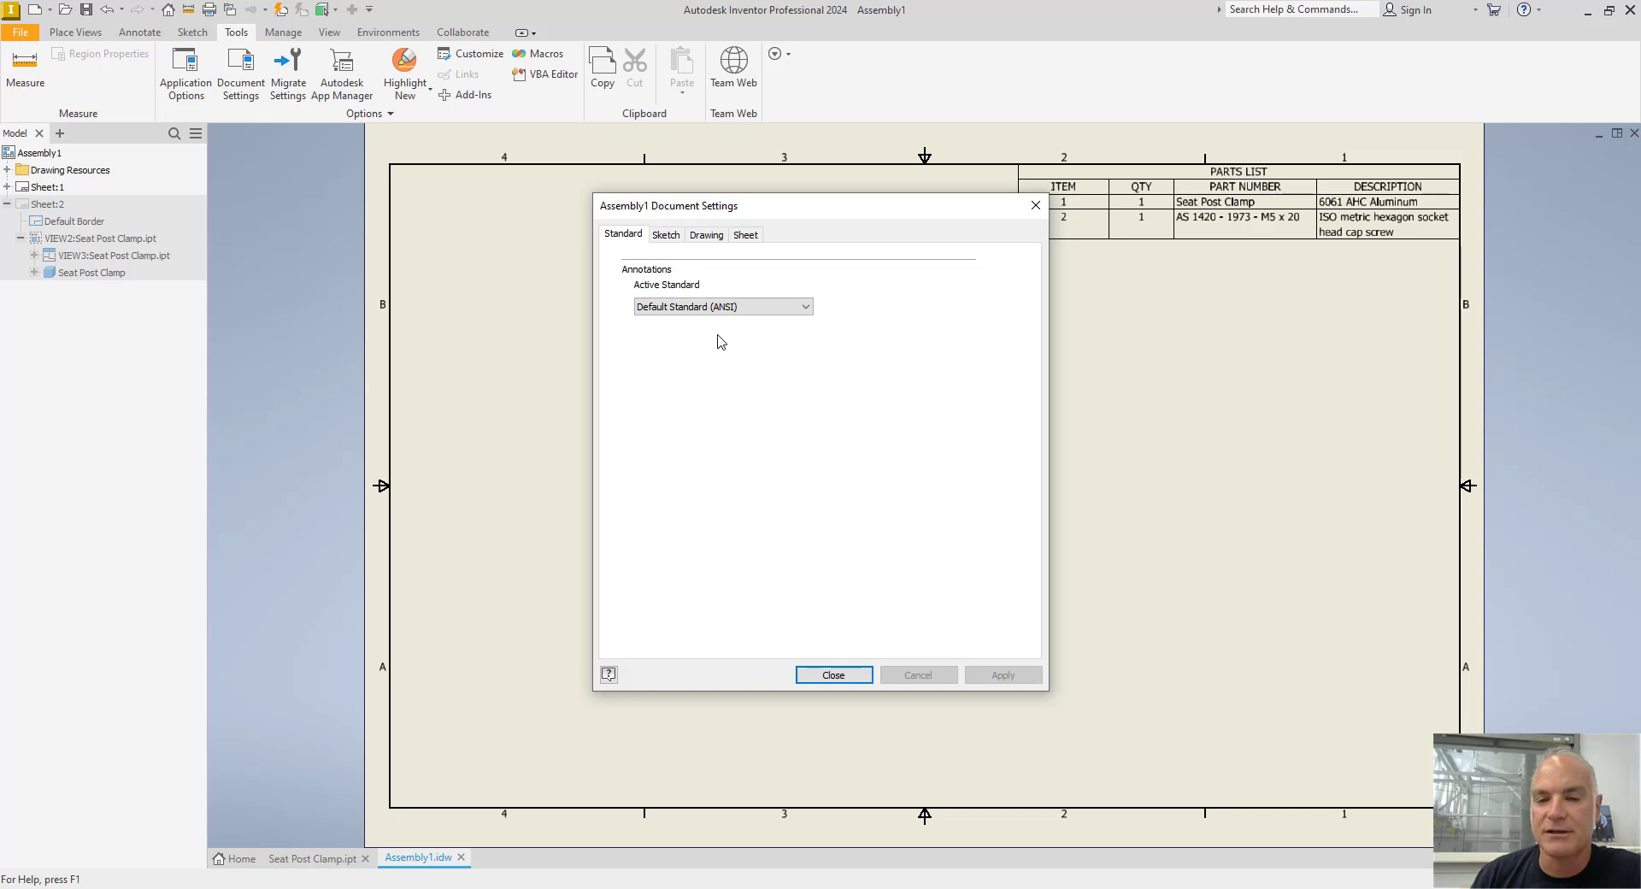
left_click(803, 310)
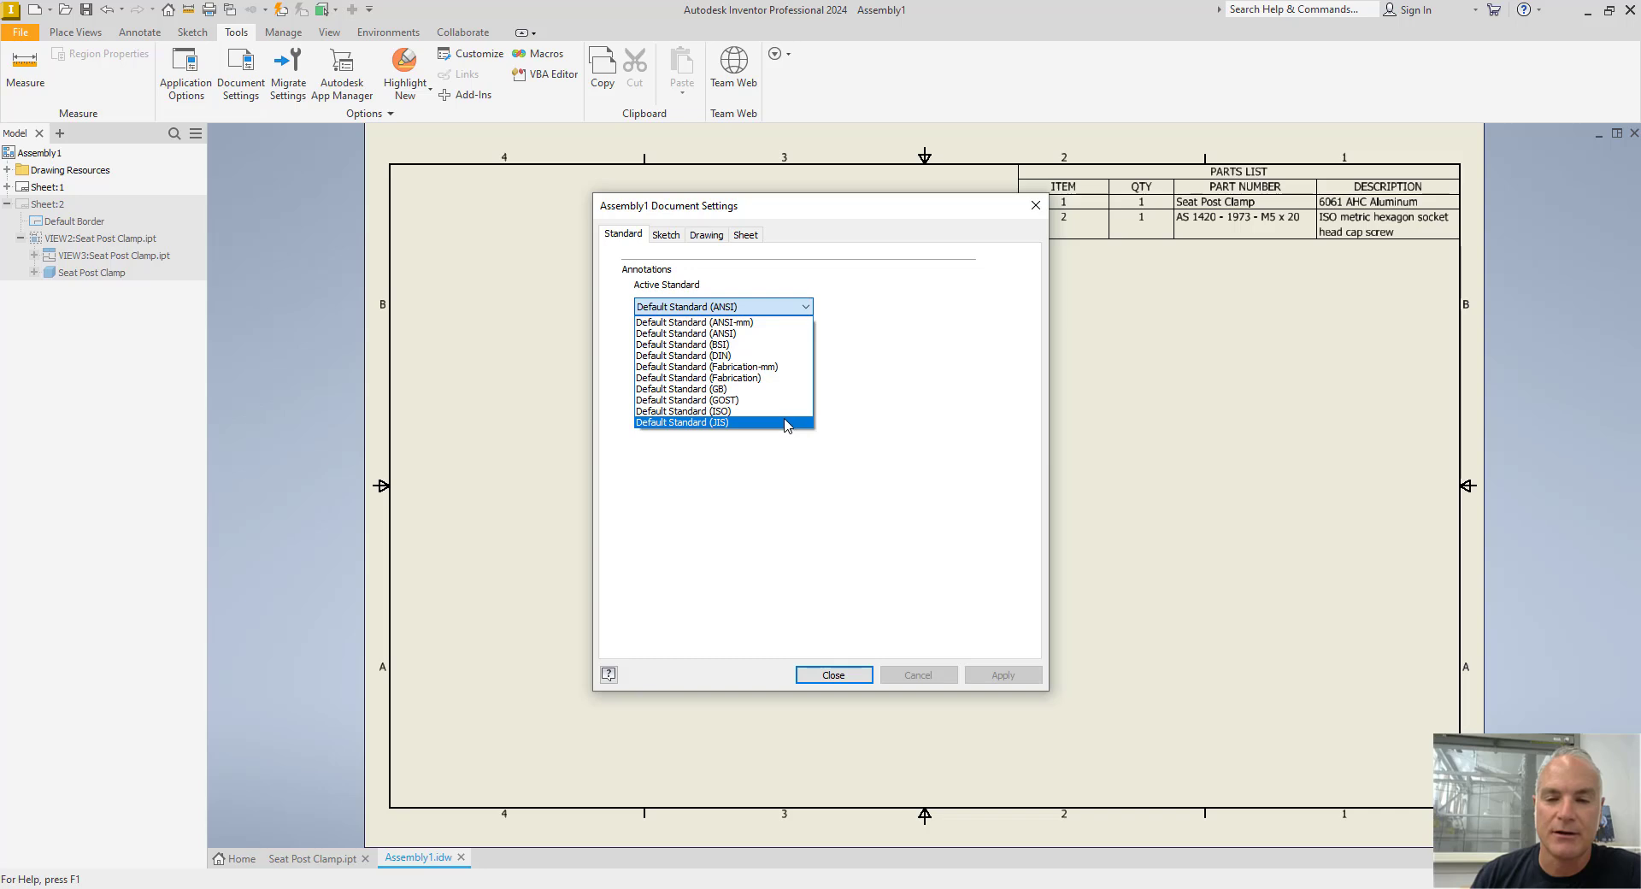
left_click(945, 341)
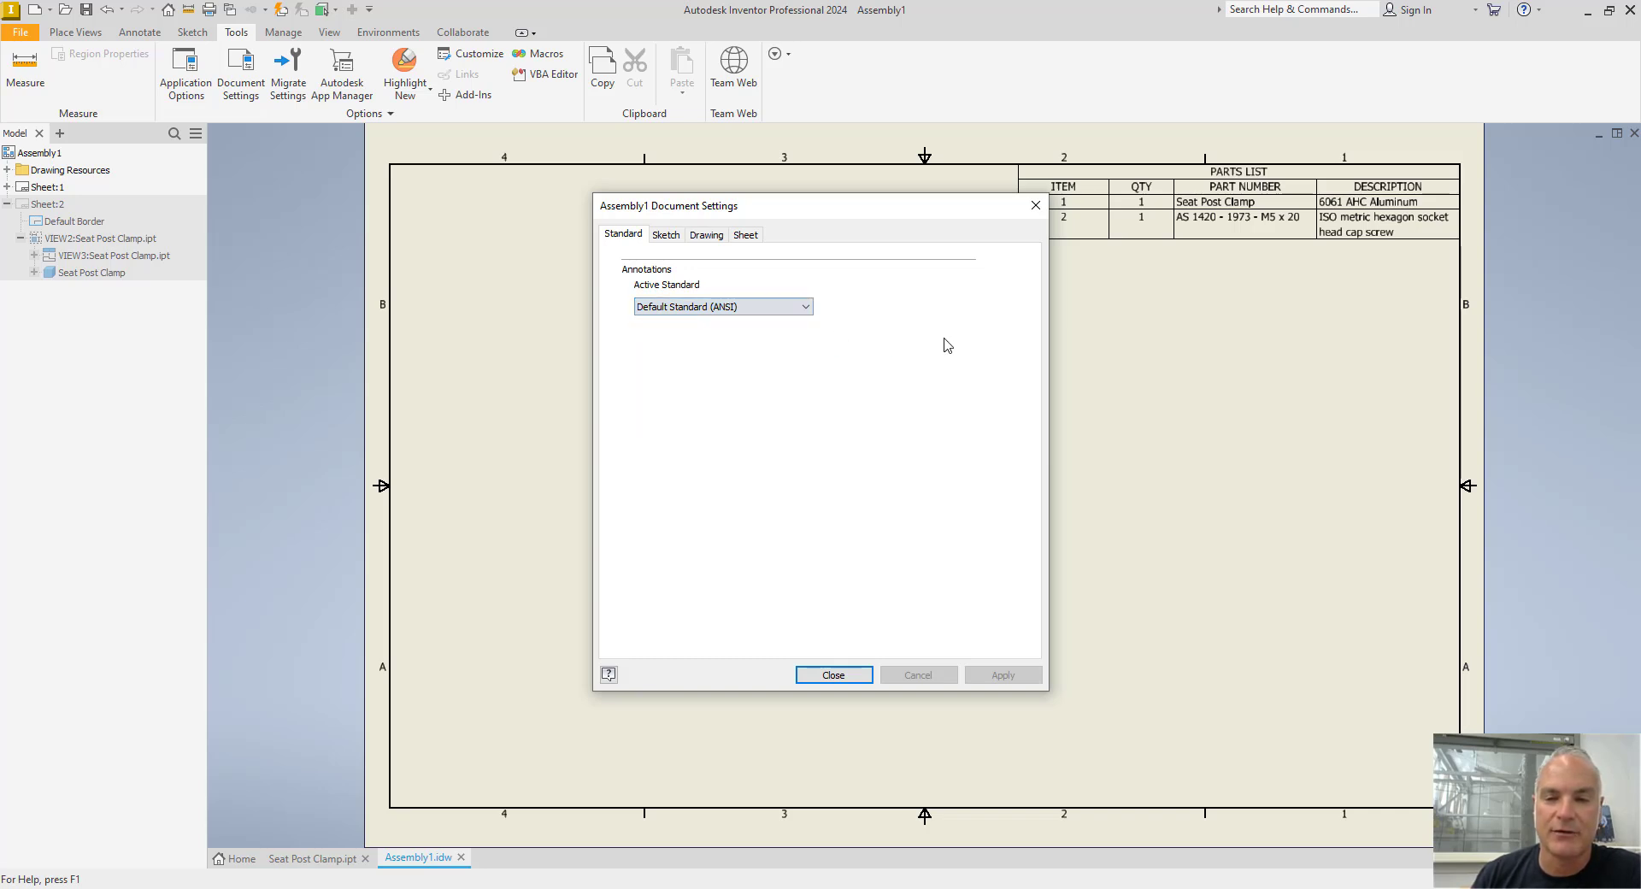
Look through the Sketch, Drawing and Sheet pages, ending on the sheet label and colours.
left_click(665, 235)
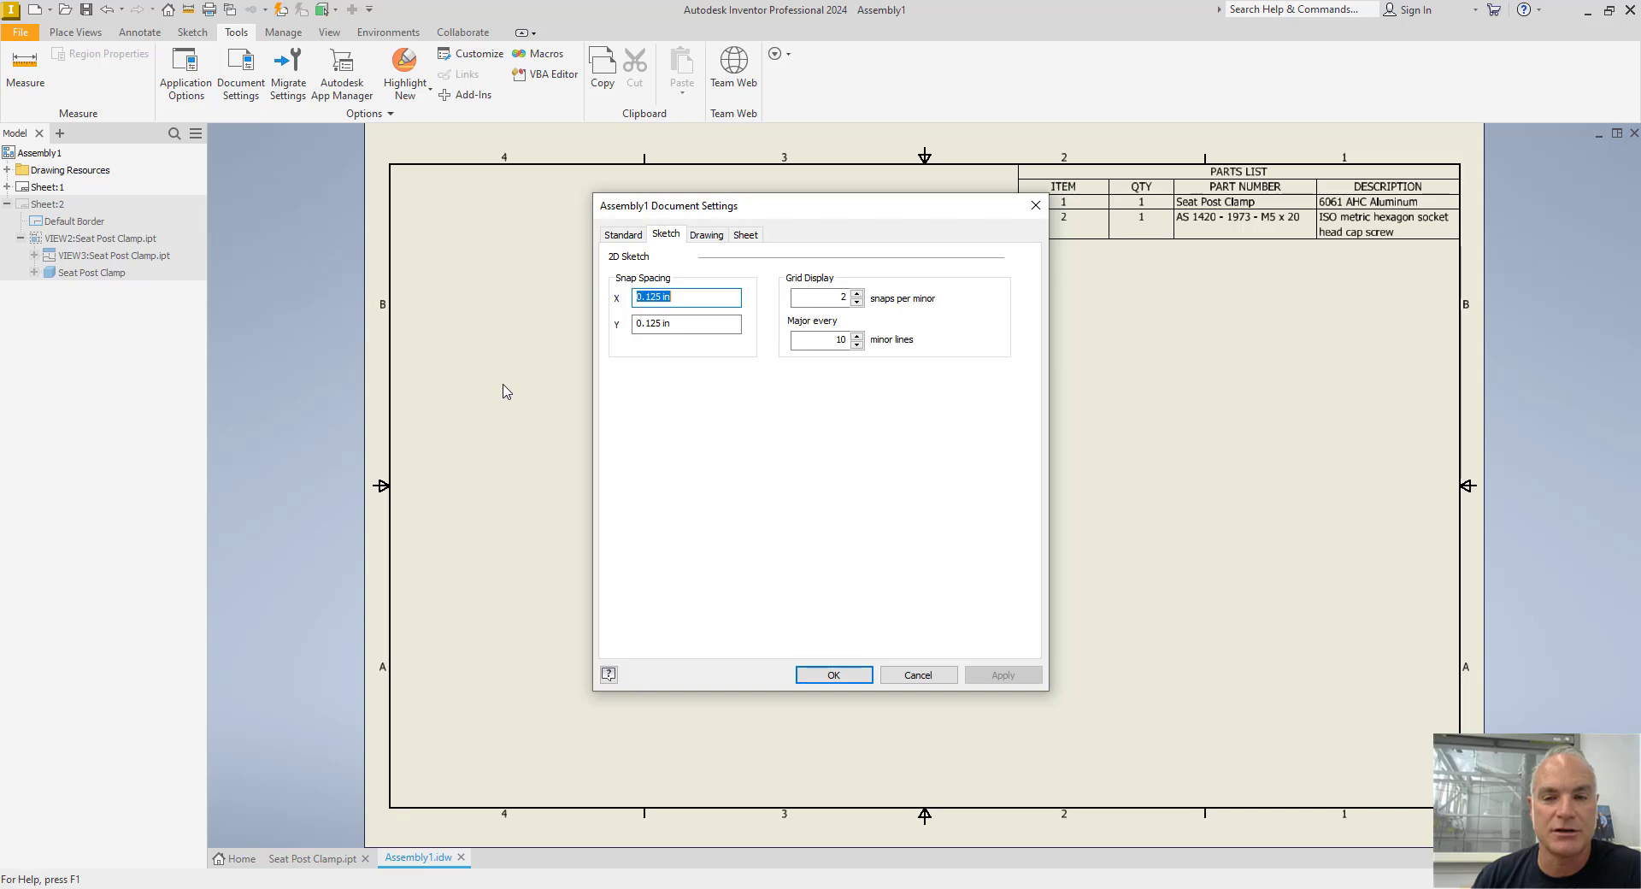
left_click(702, 240)
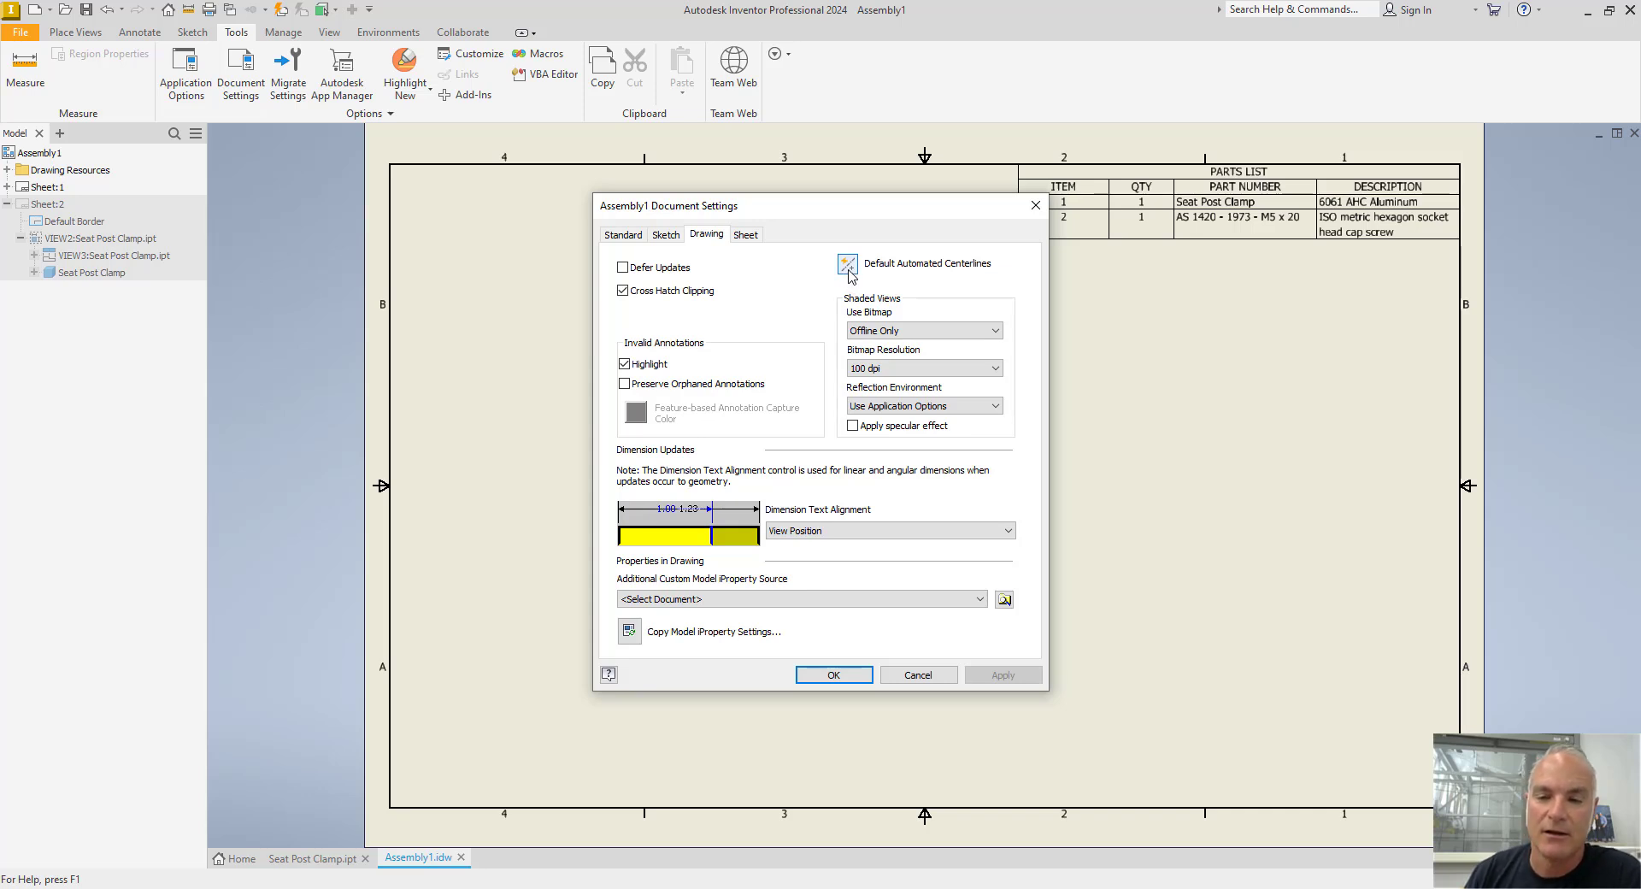
left_click(746, 235)
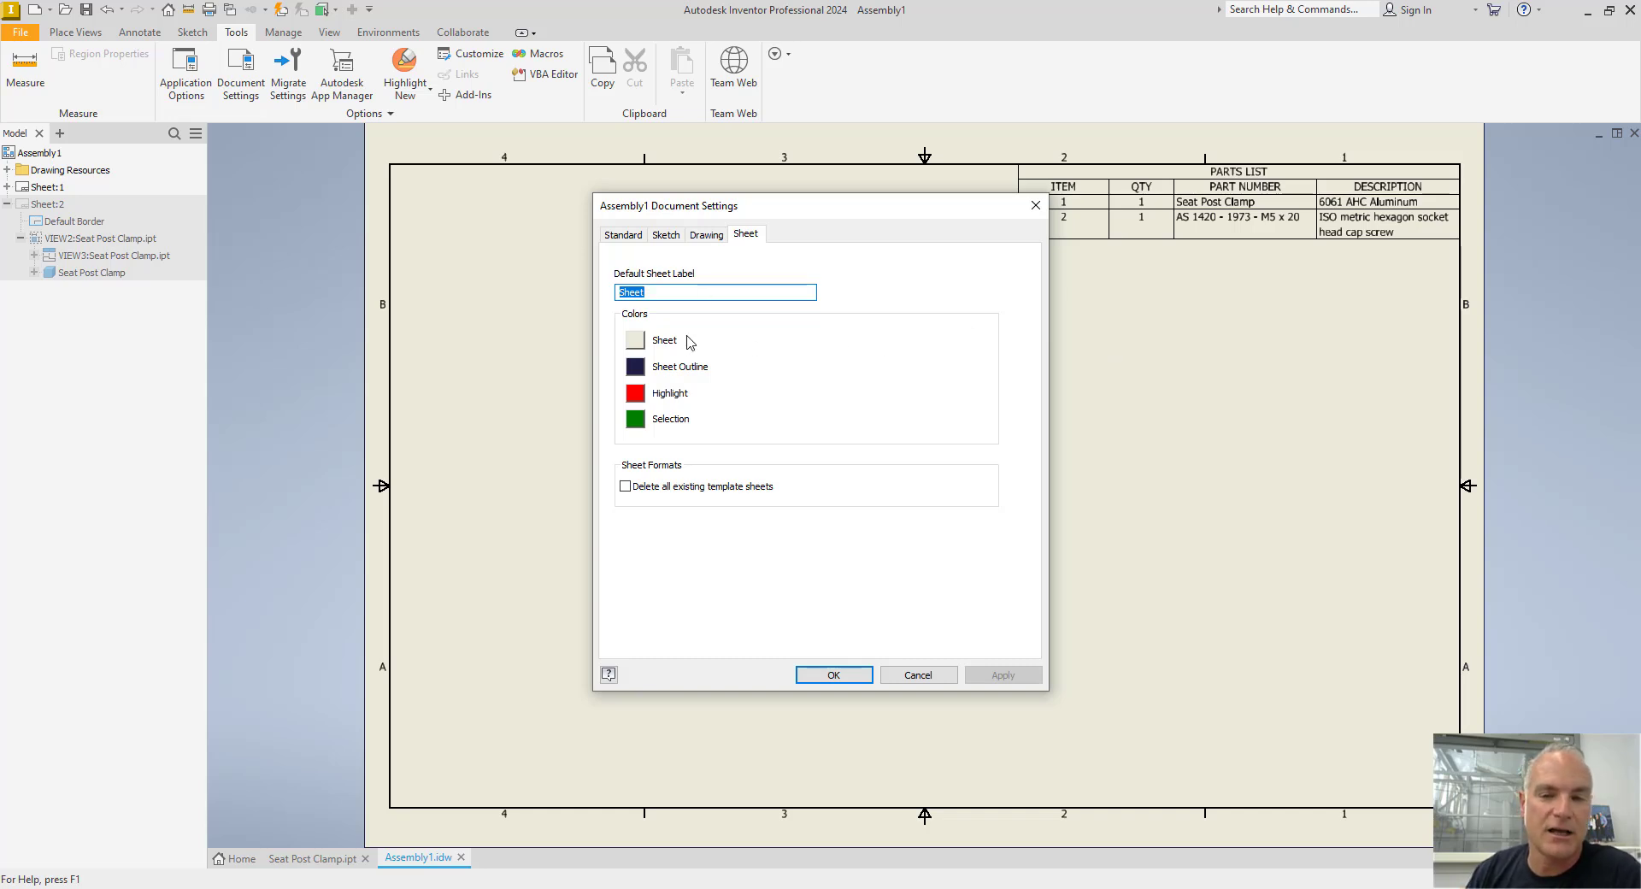
Open the Sheet colour swatch and accept it, then cancel Document Settings without saving changes.
left_click(634, 340)
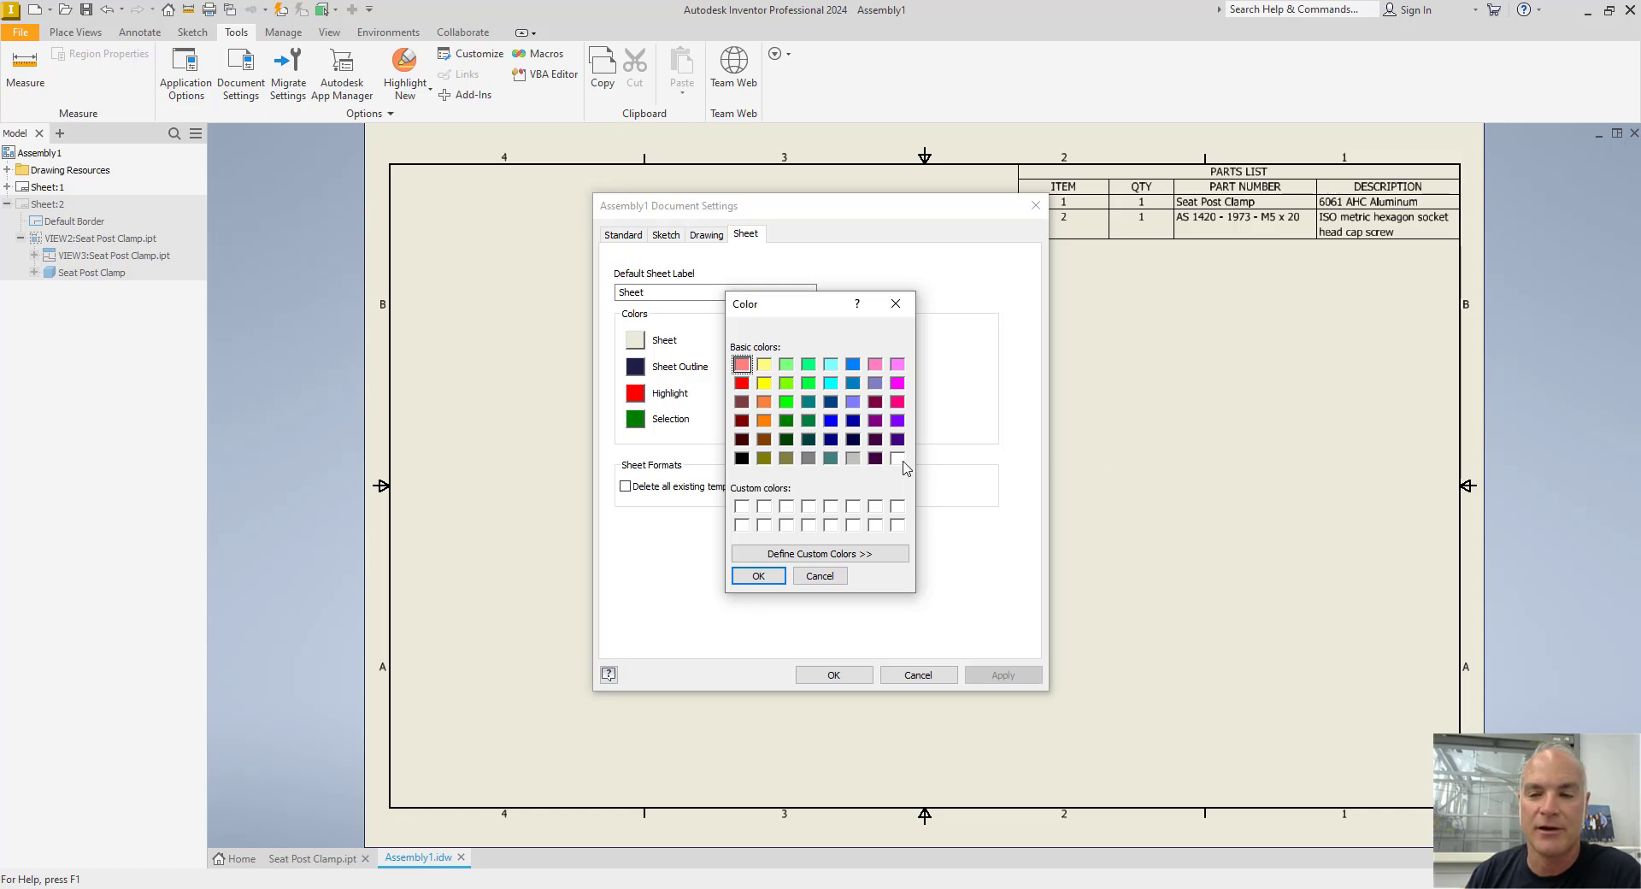
left_click(756, 575)
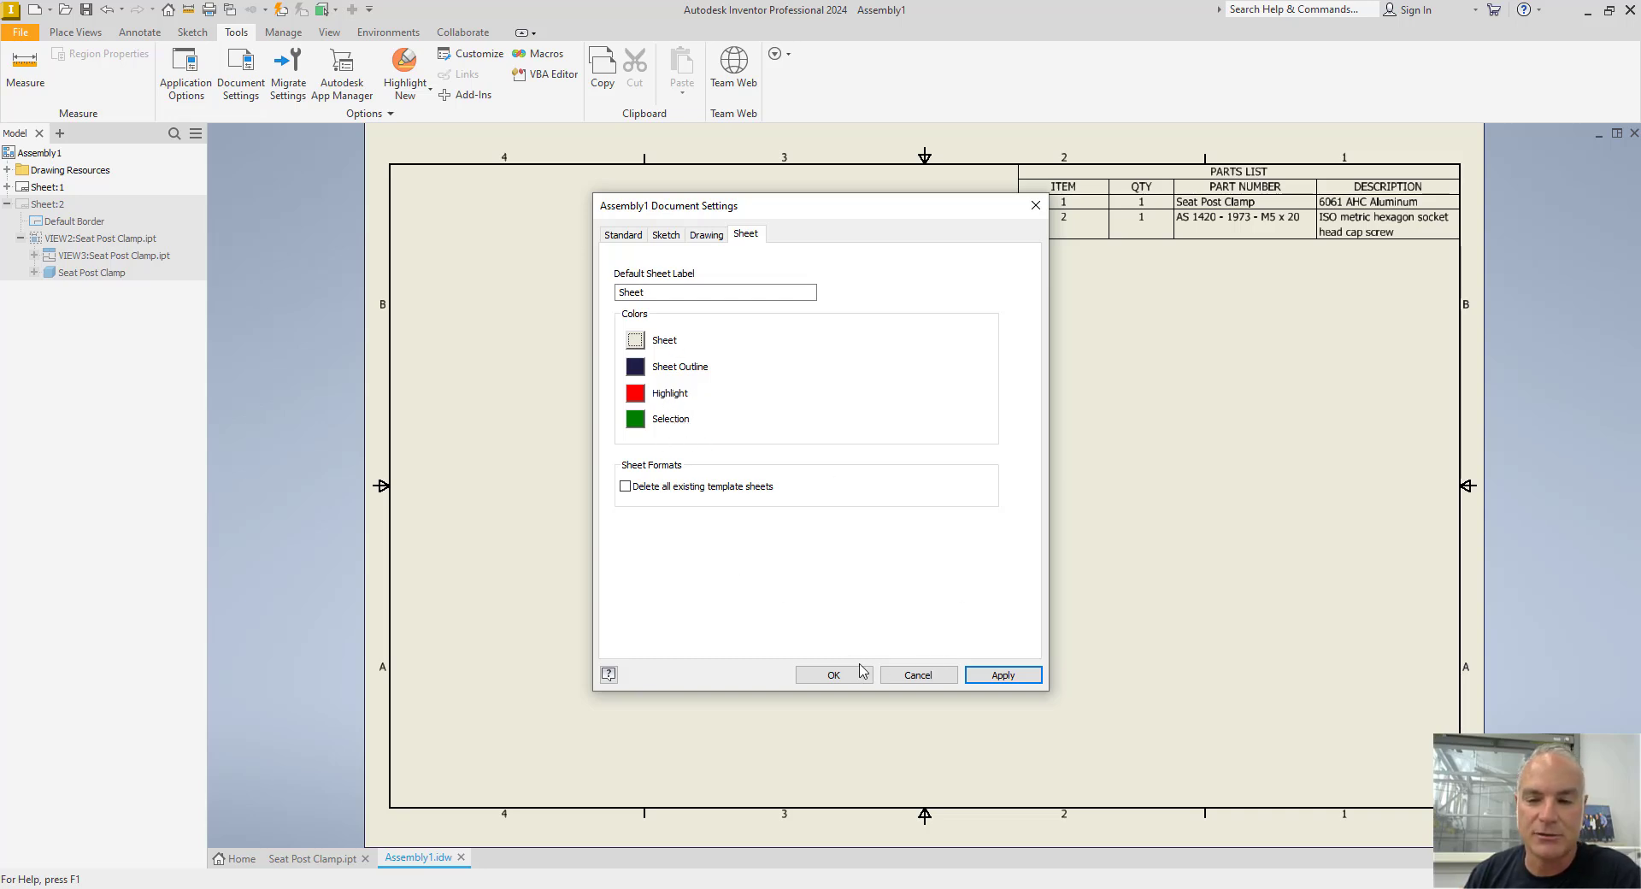
left_click(913, 675)
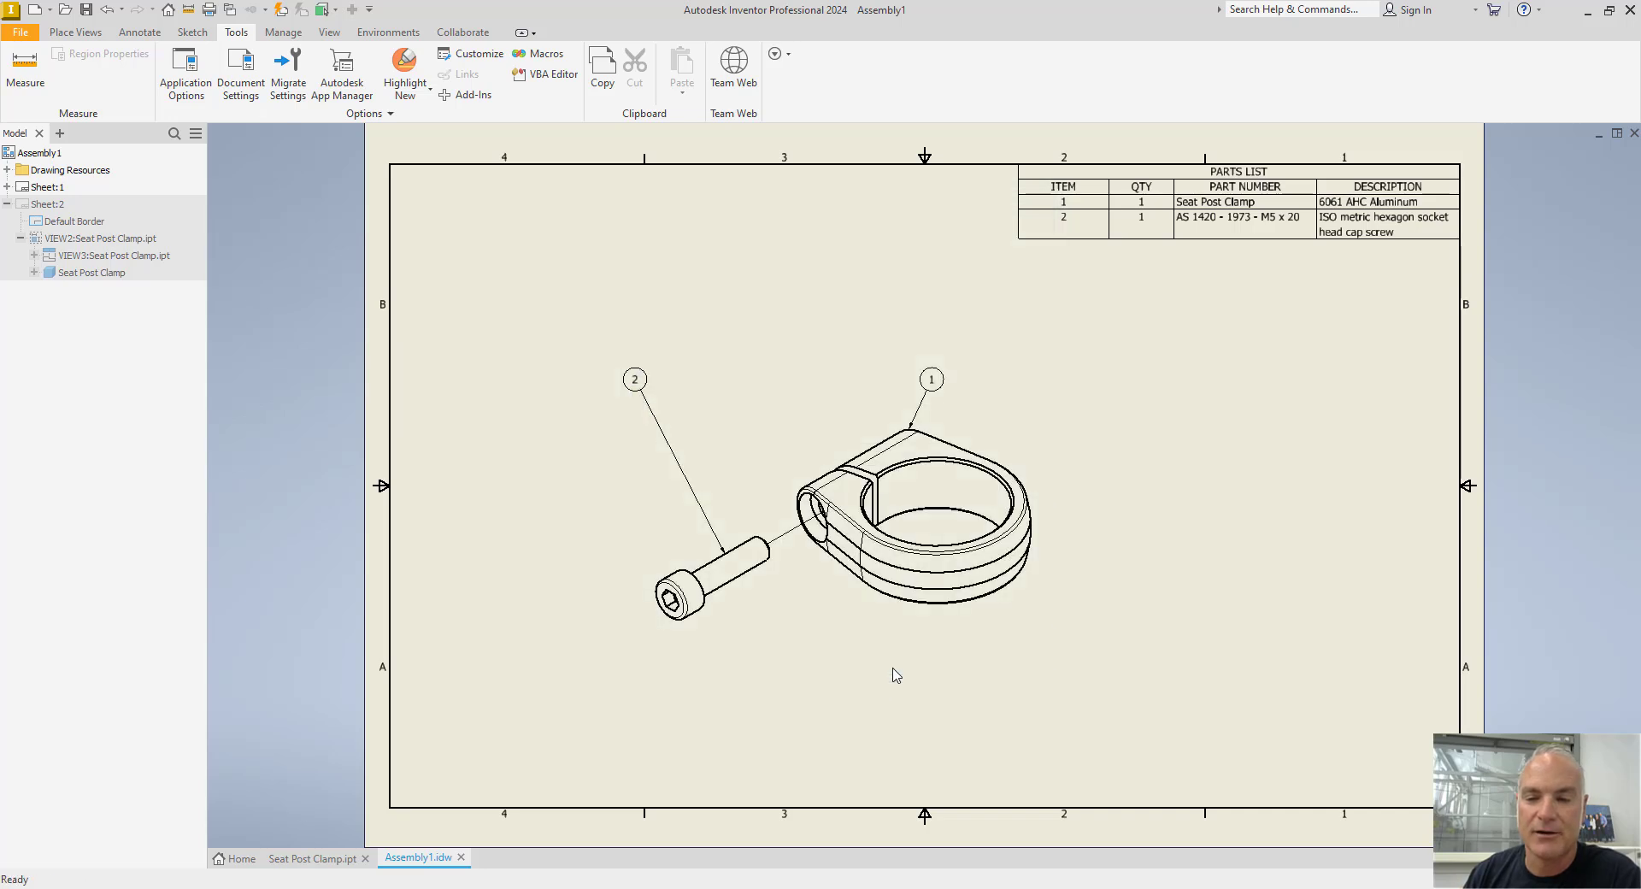